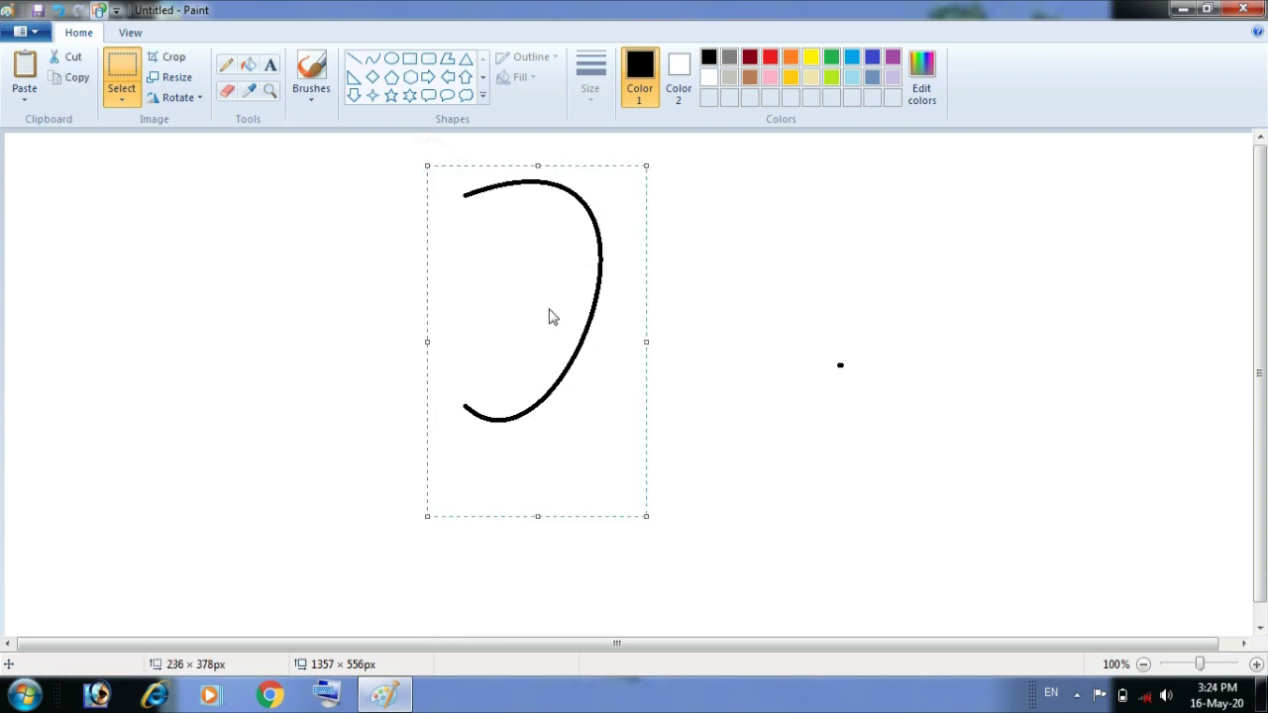
Duplicate the selected half-apple curve and move the copy over the original's left part
right_click(550, 311)
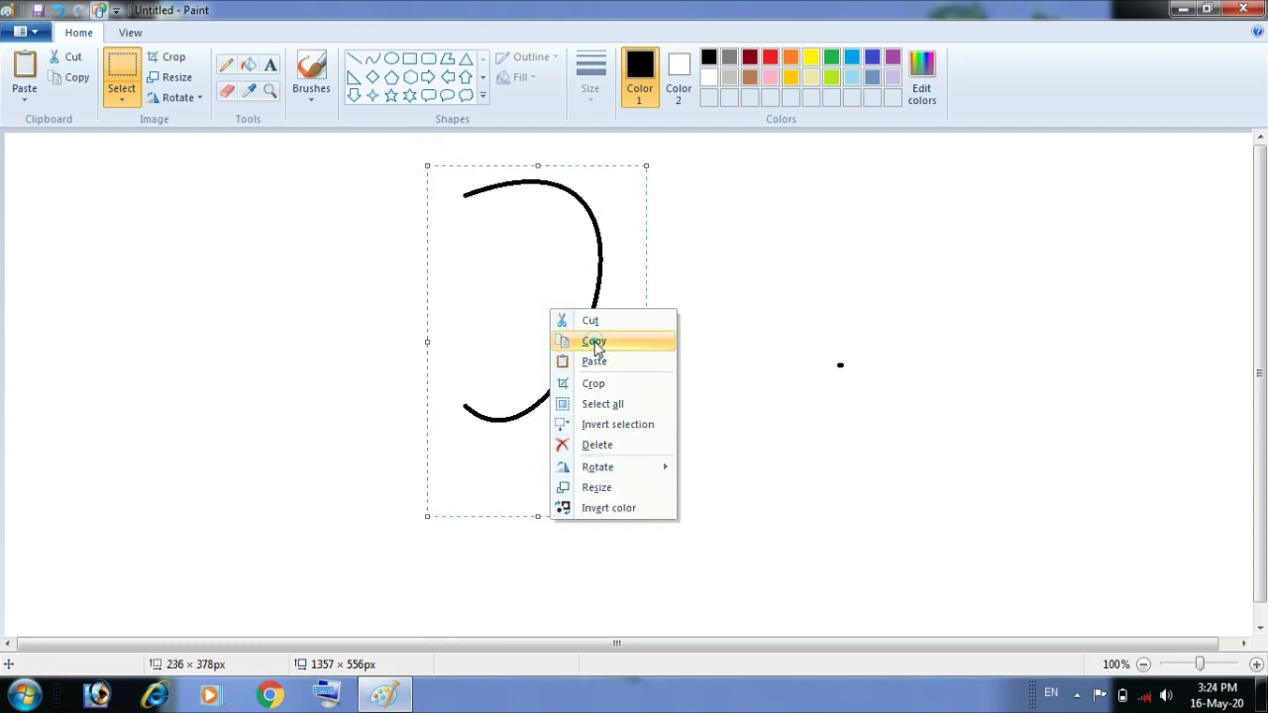
click(593, 341)
click(812, 247)
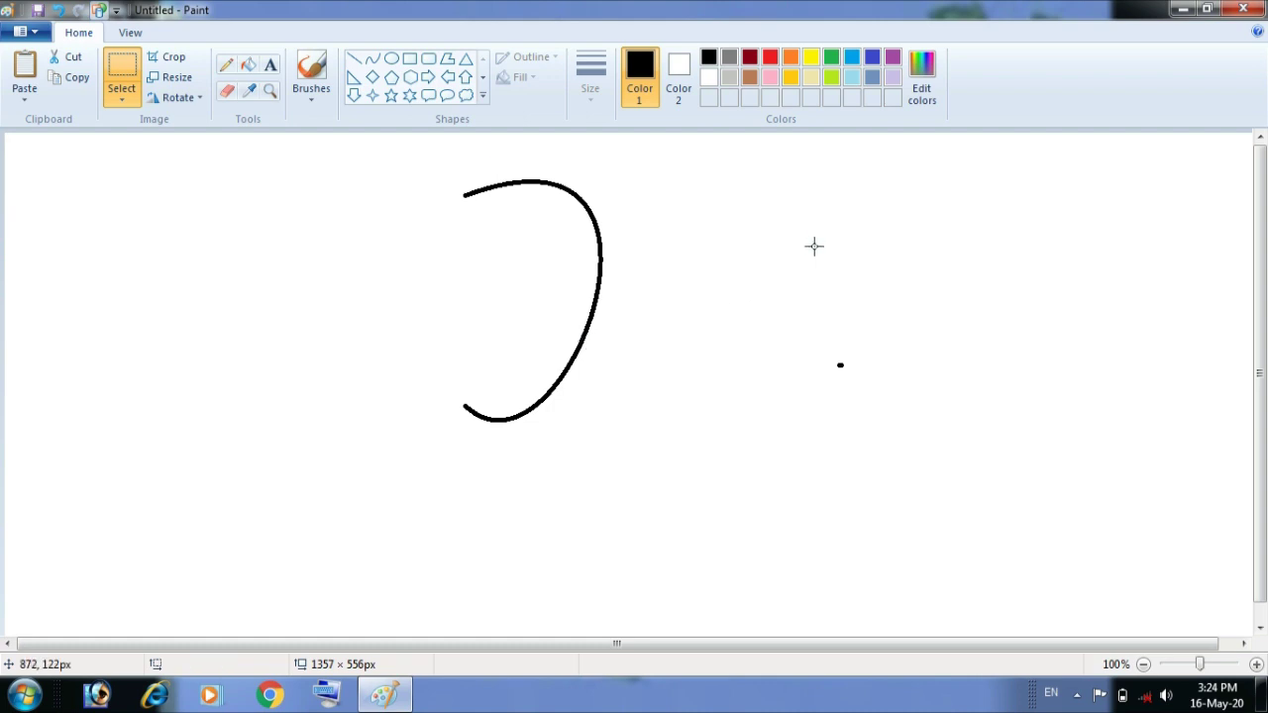
right_click(813, 247)
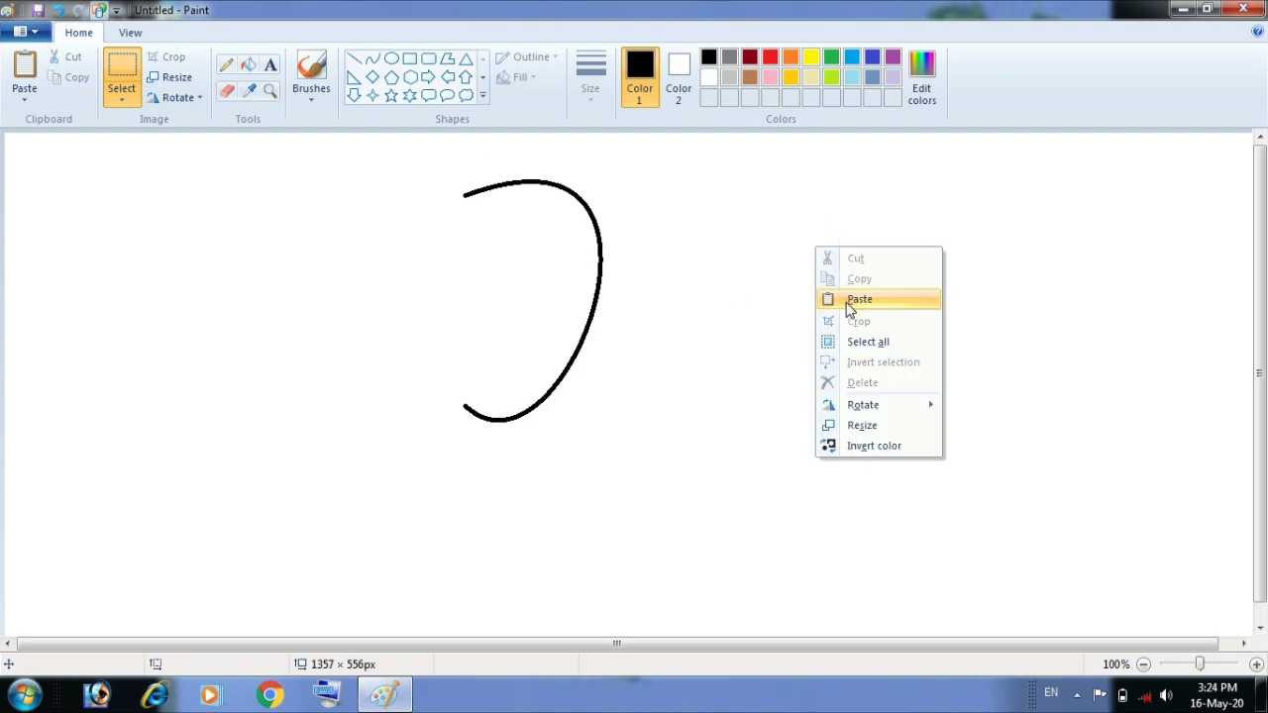
click(850, 310)
drag(150, 306, 434, 327)
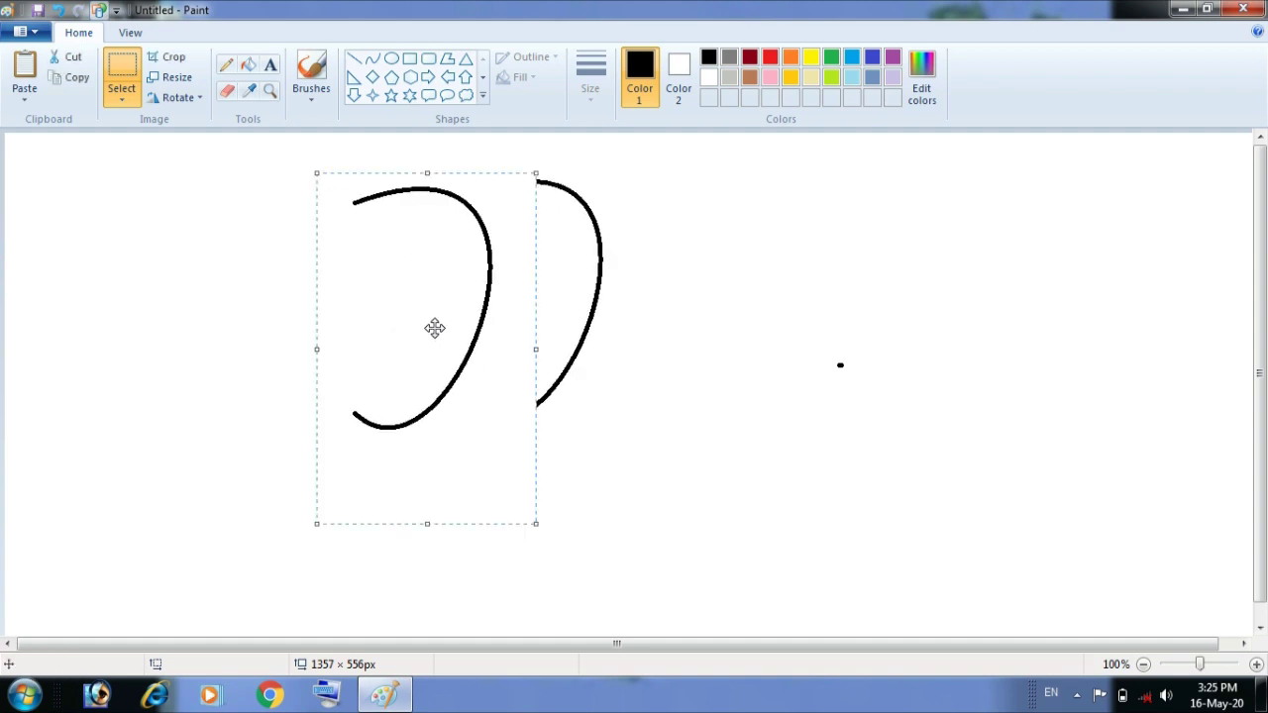
Make the selection background transparent and move the copied curve to the left, clear of the original curve
click(122, 101)
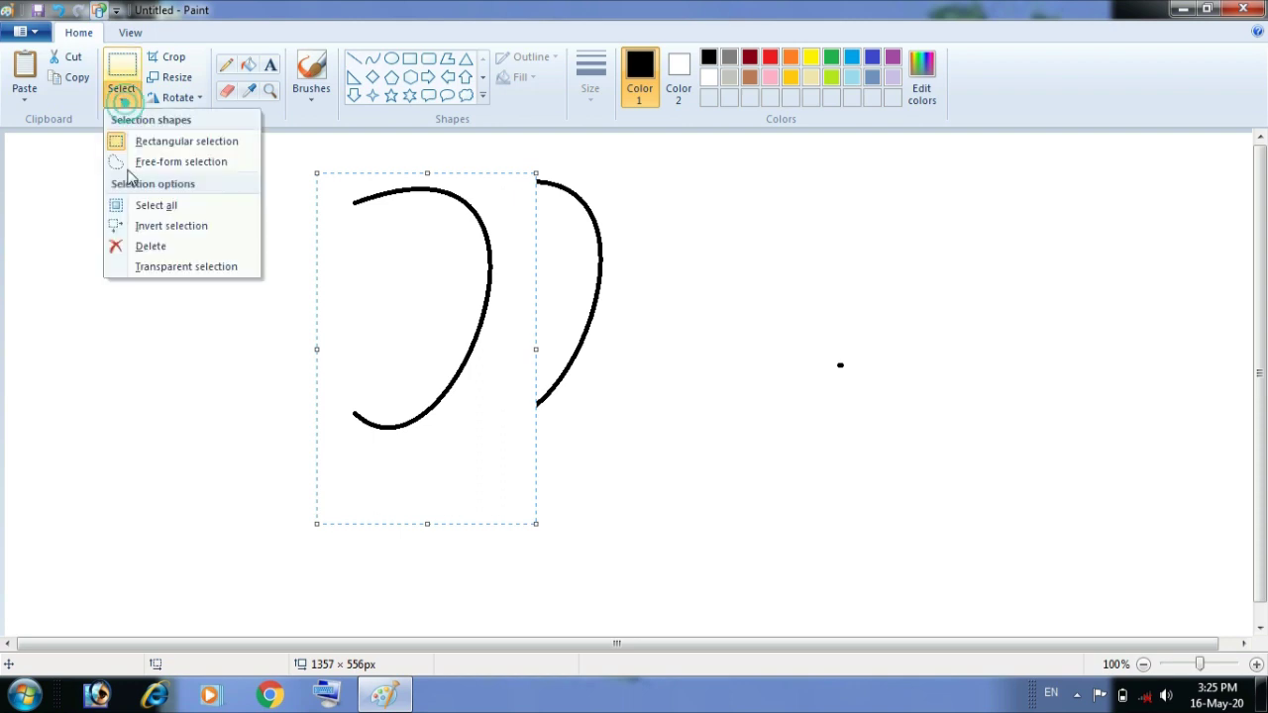
click(141, 269)
drag(461, 291, 410, 288)
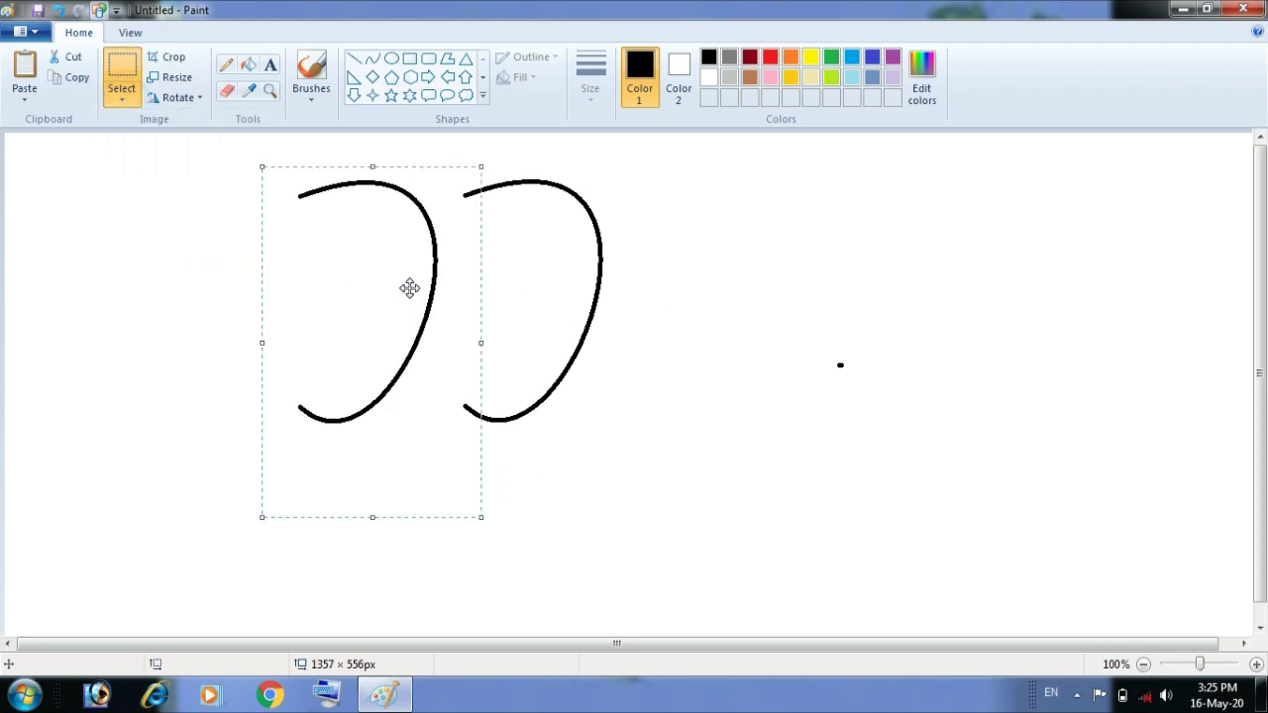
Flip the copied curve horizontally and join its ends to the original curve to close the apple outline
click(182, 99)
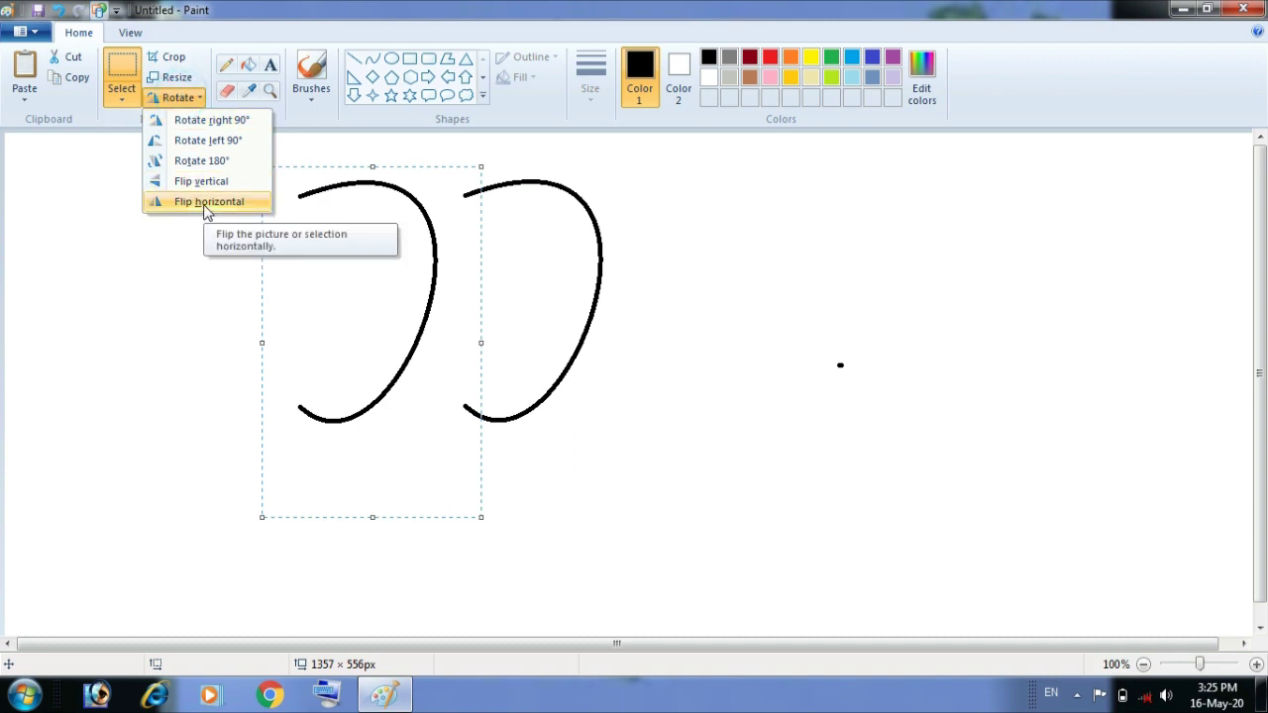
click(206, 203)
click(418, 260)
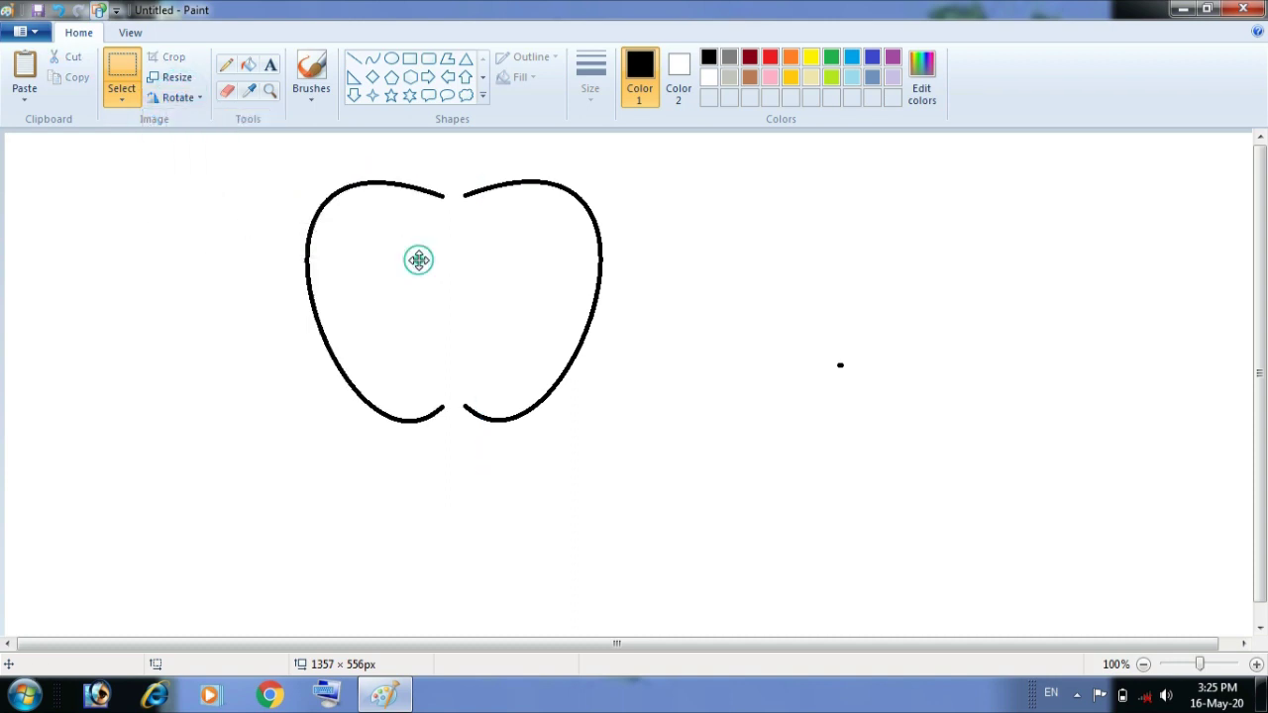
drag(418, 260, 439, 259)
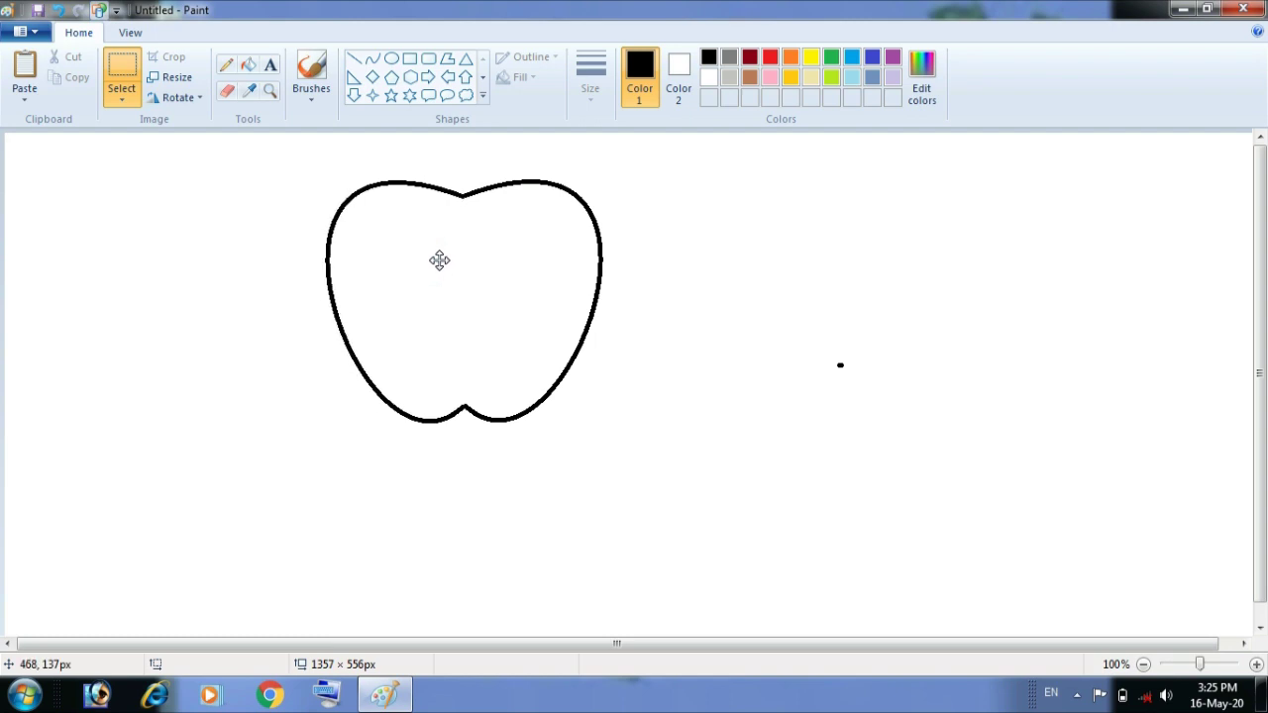
click(759, 281)
Select the whole apple outline and move it lower on the canvas to make room above it
drag(285, 156, 655, 483)
drag(483, 355, 473, 434)
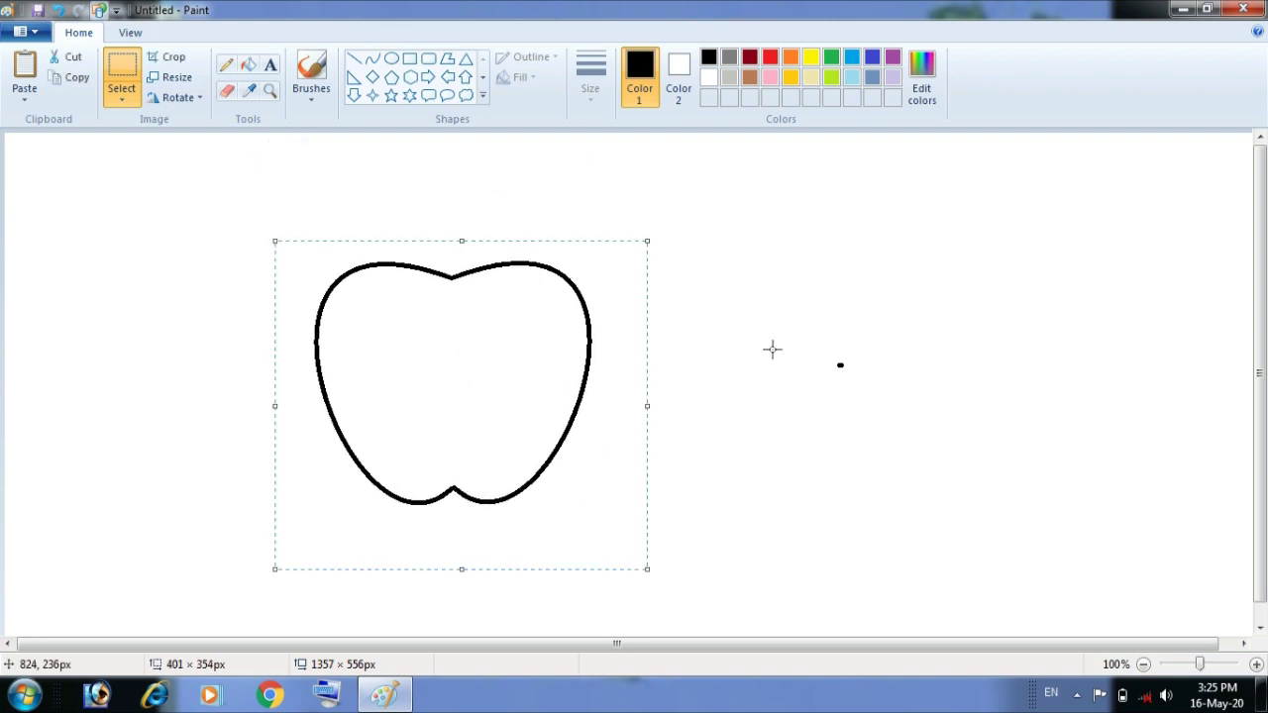
click(766, 346)
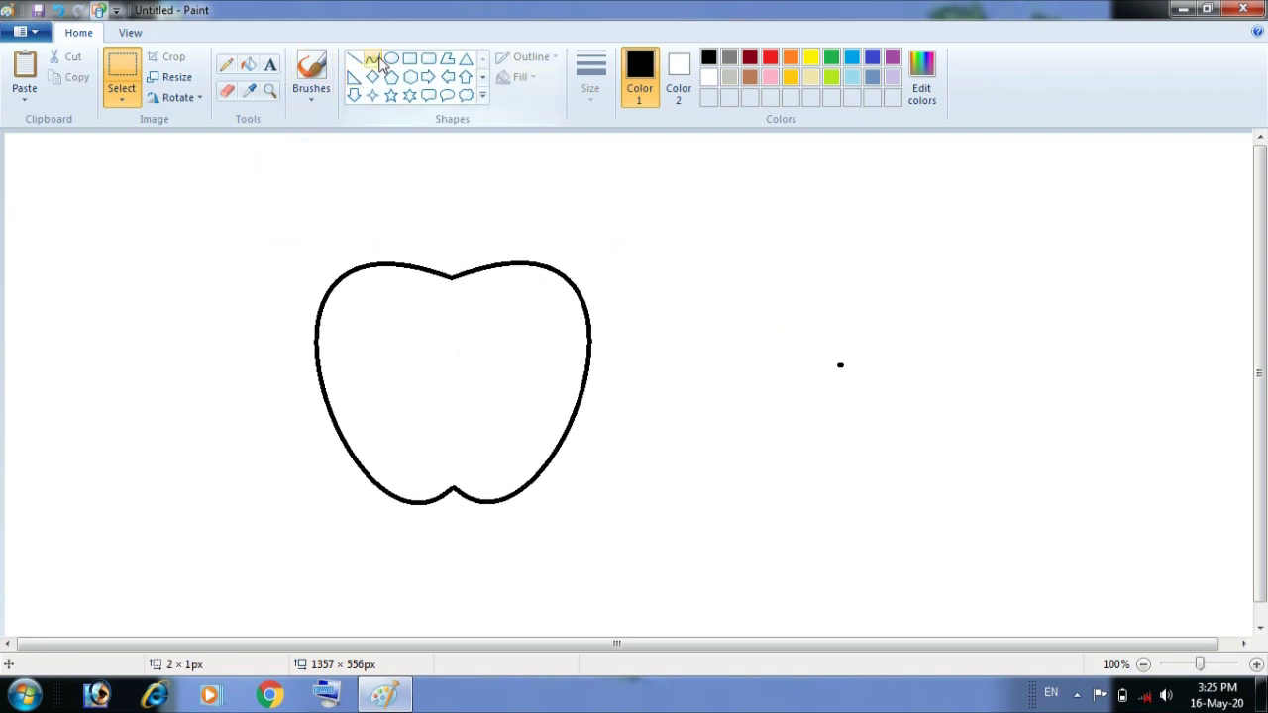
Draw the stem's left edge as a thinner S-shaped curve, about 25 × 62 px, rising from the apple's top notch
click(374, 62)
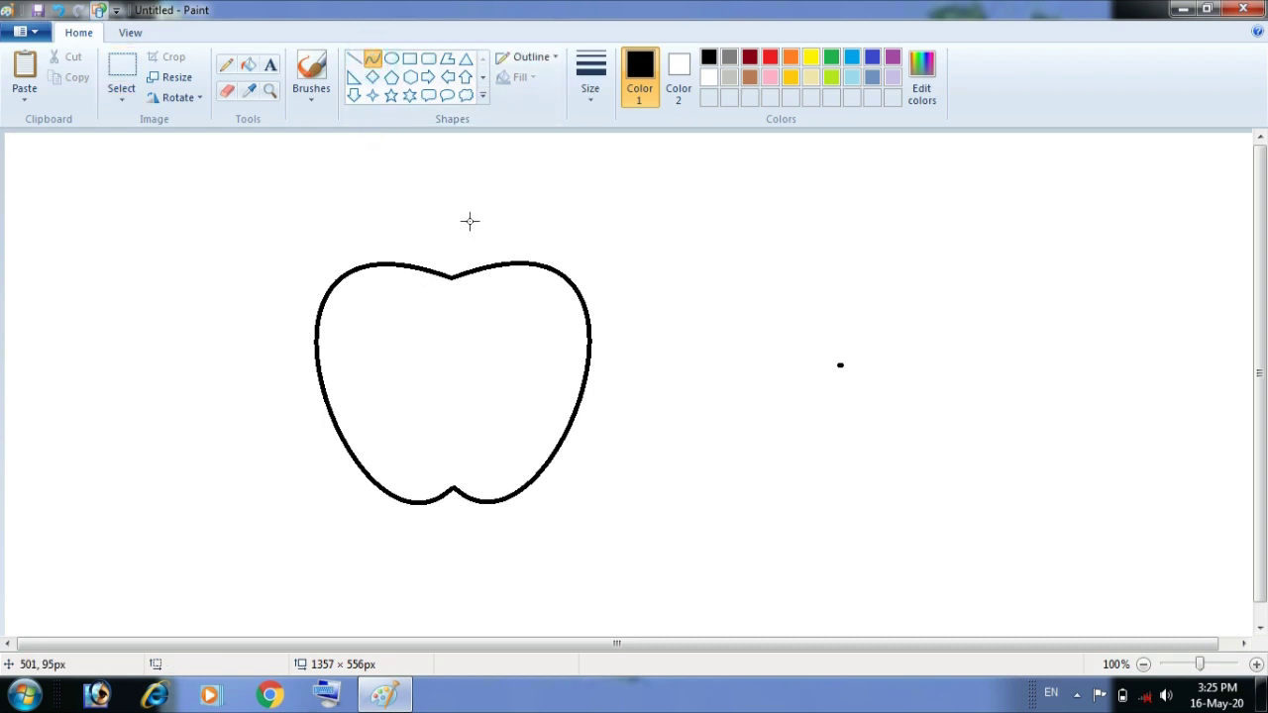
drag(469, 220, 447, 276)
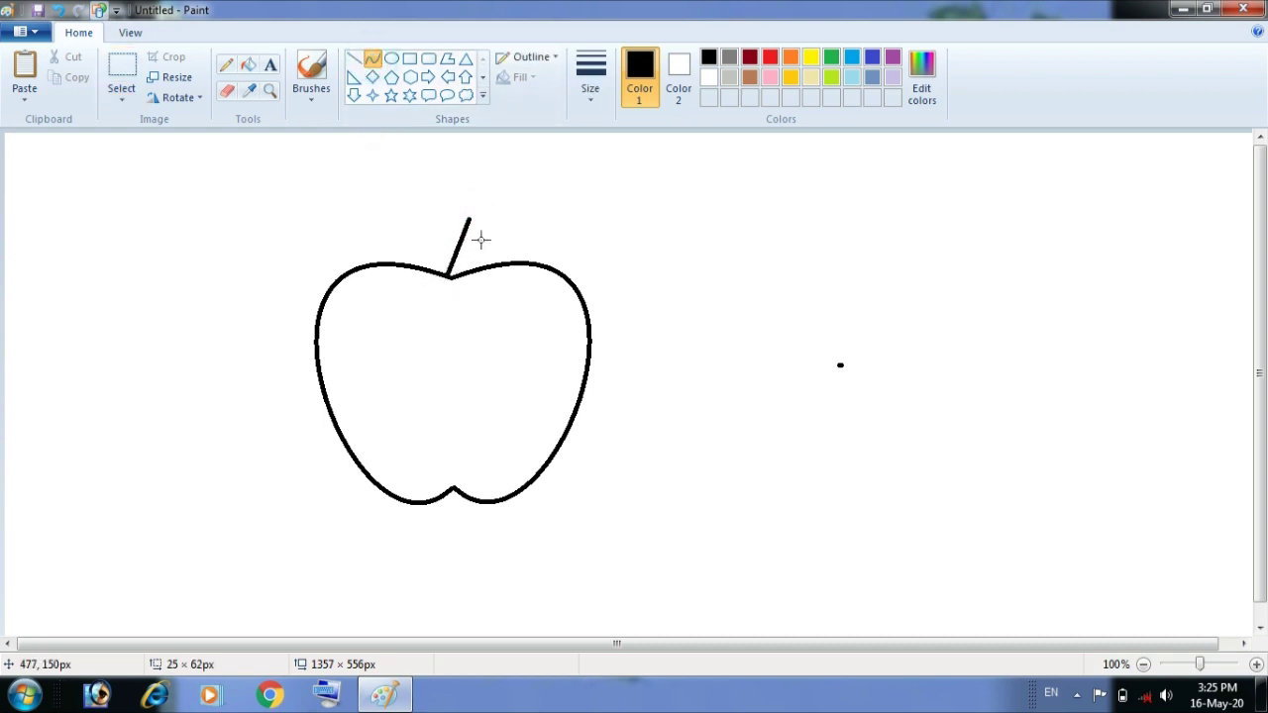
click(593, 99)
click(605, 161)
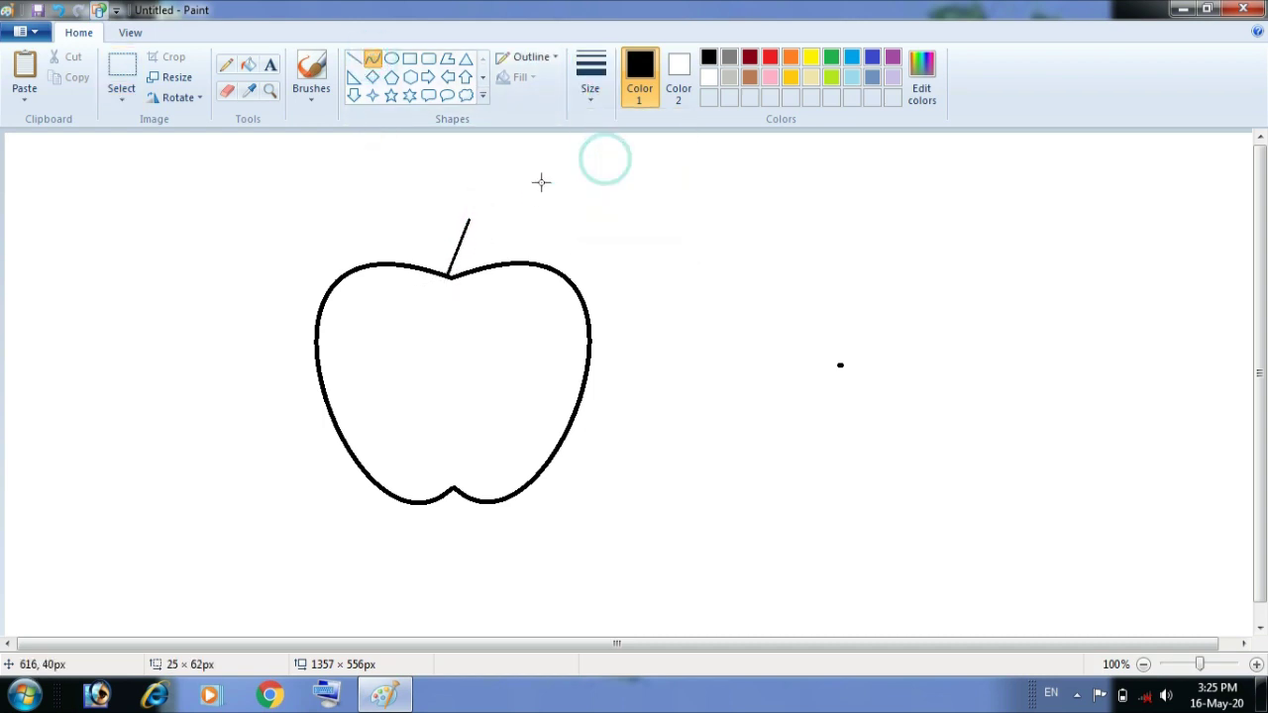
drag(453, 237, 459, 263)
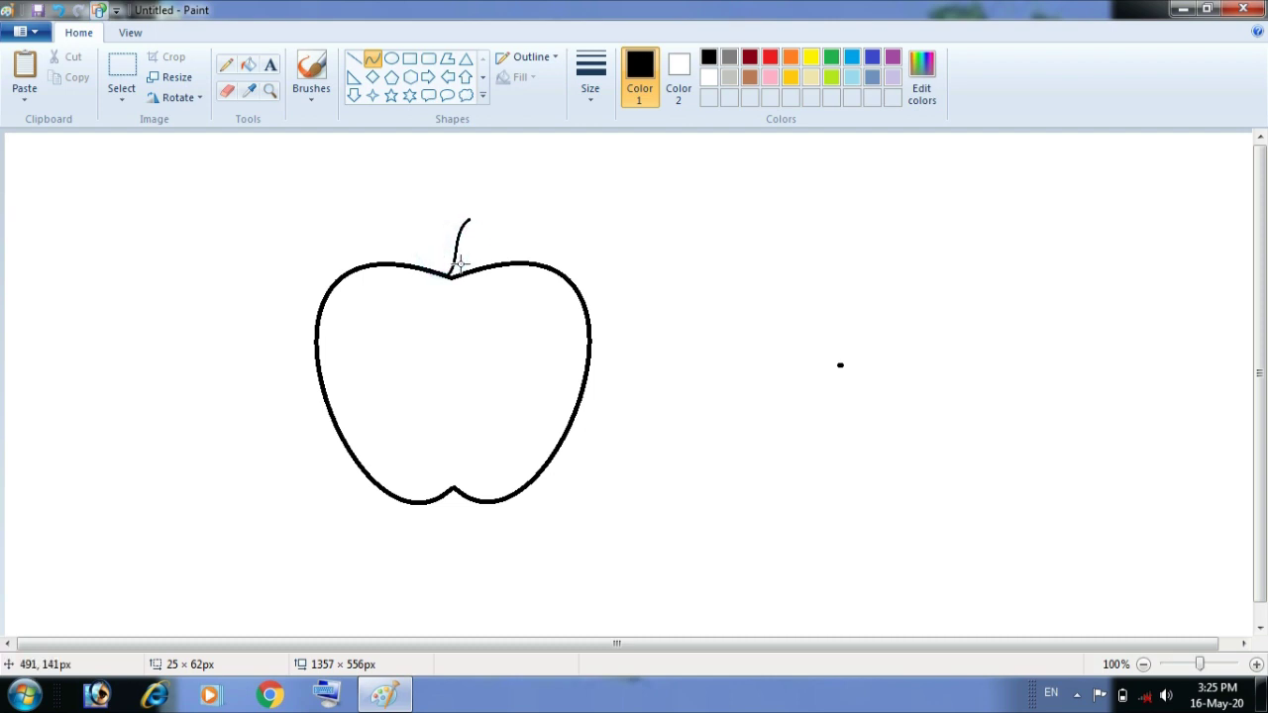
click(523, 201)
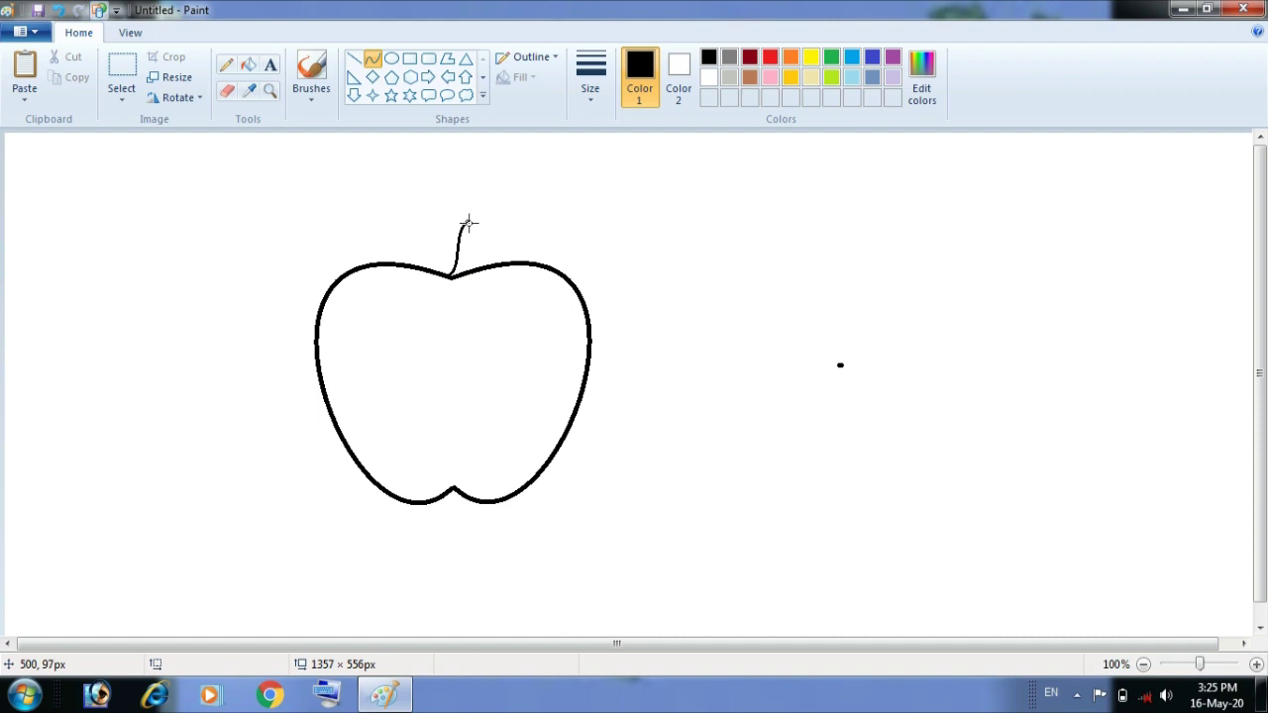
Draw the stem's right edge as a matching S-shaped curve, about 21 × 57 px, beside the first one
drag(476, 232, 458, 280)
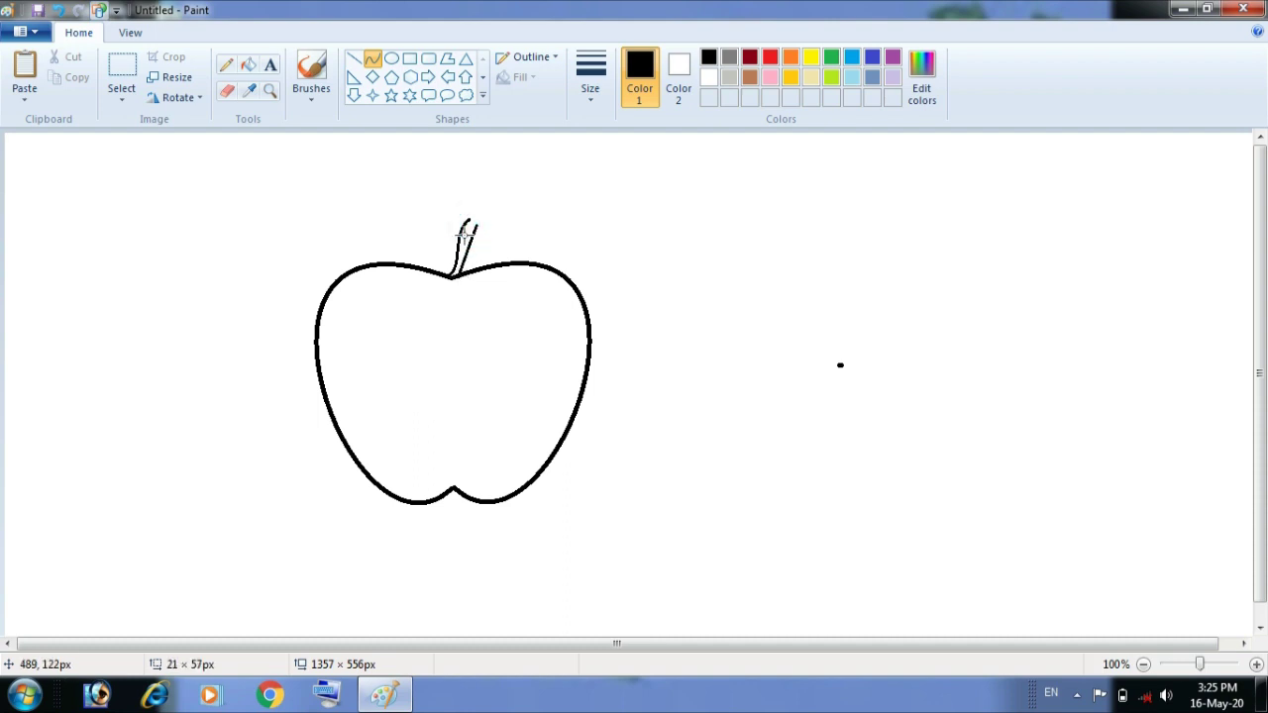
mouse_move(473, 237)
mouse_down()
mouse_move(446, 244)
mouse_move(467, 260)
mouse_up()
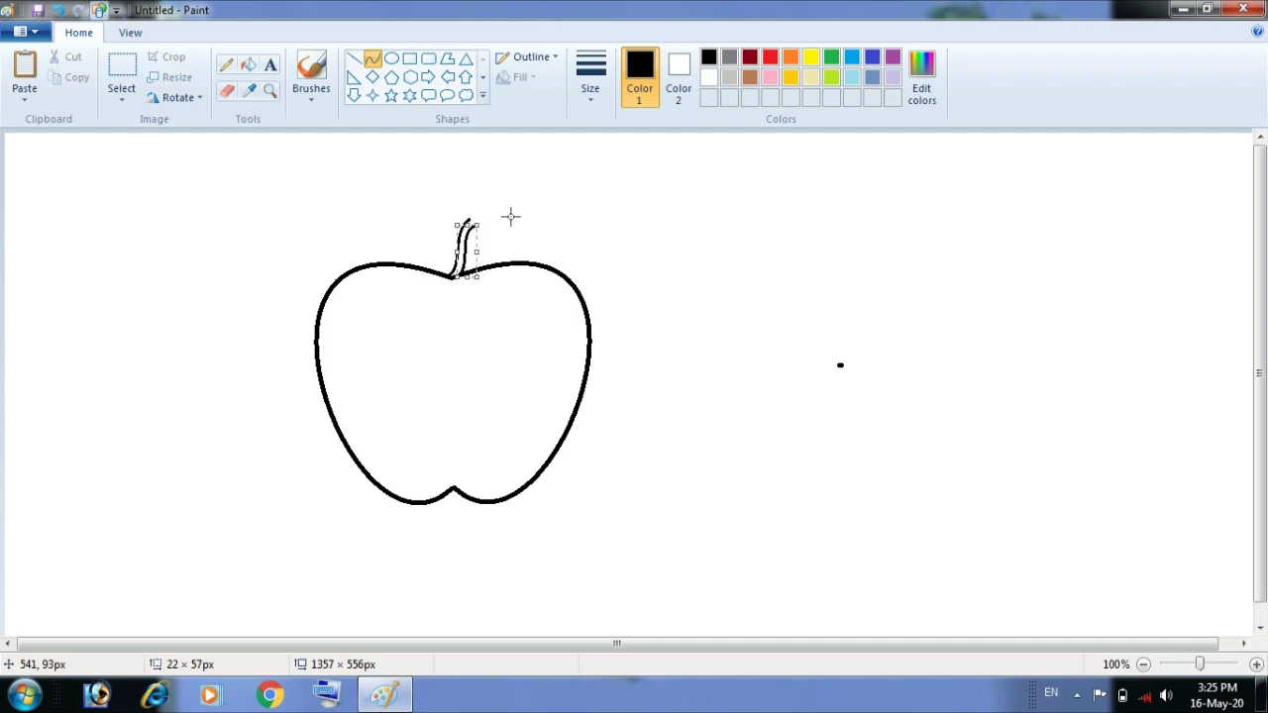
click(509, 209)
Draw a small ellipse across the stem's open tip to close it
click(391, 58)
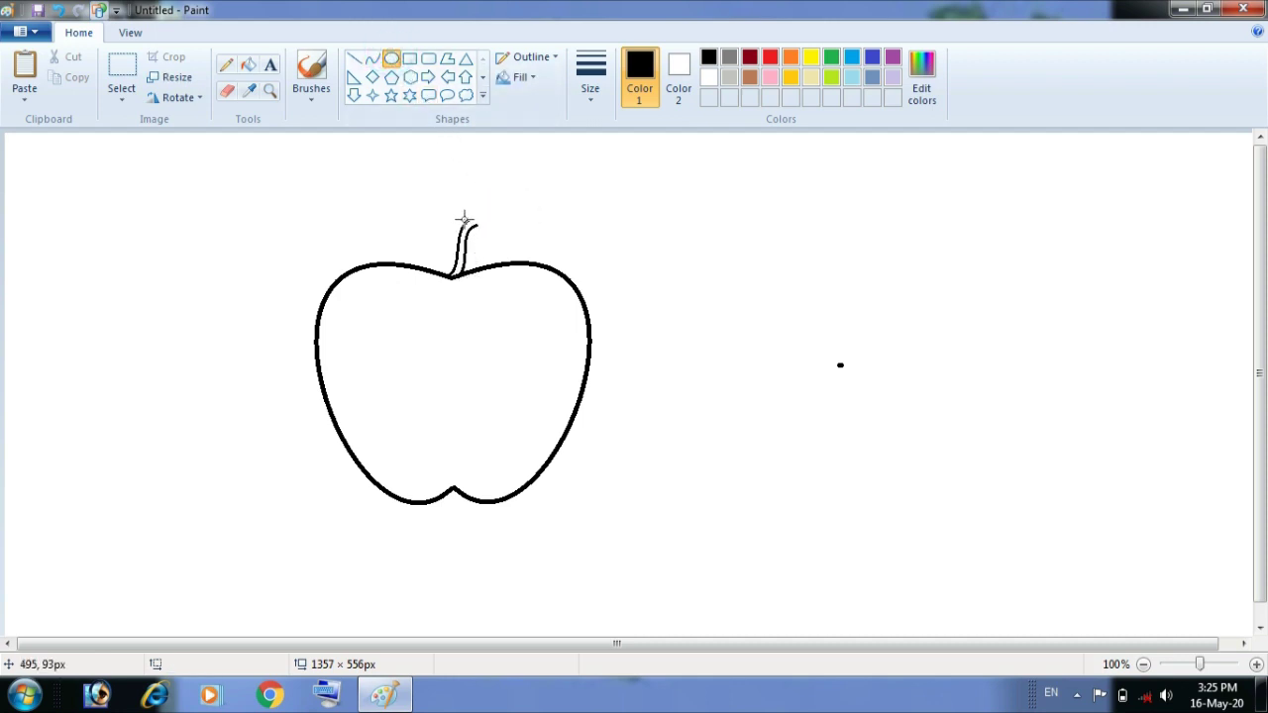
drag(465, 216, 481, 228)
click(535, 223)
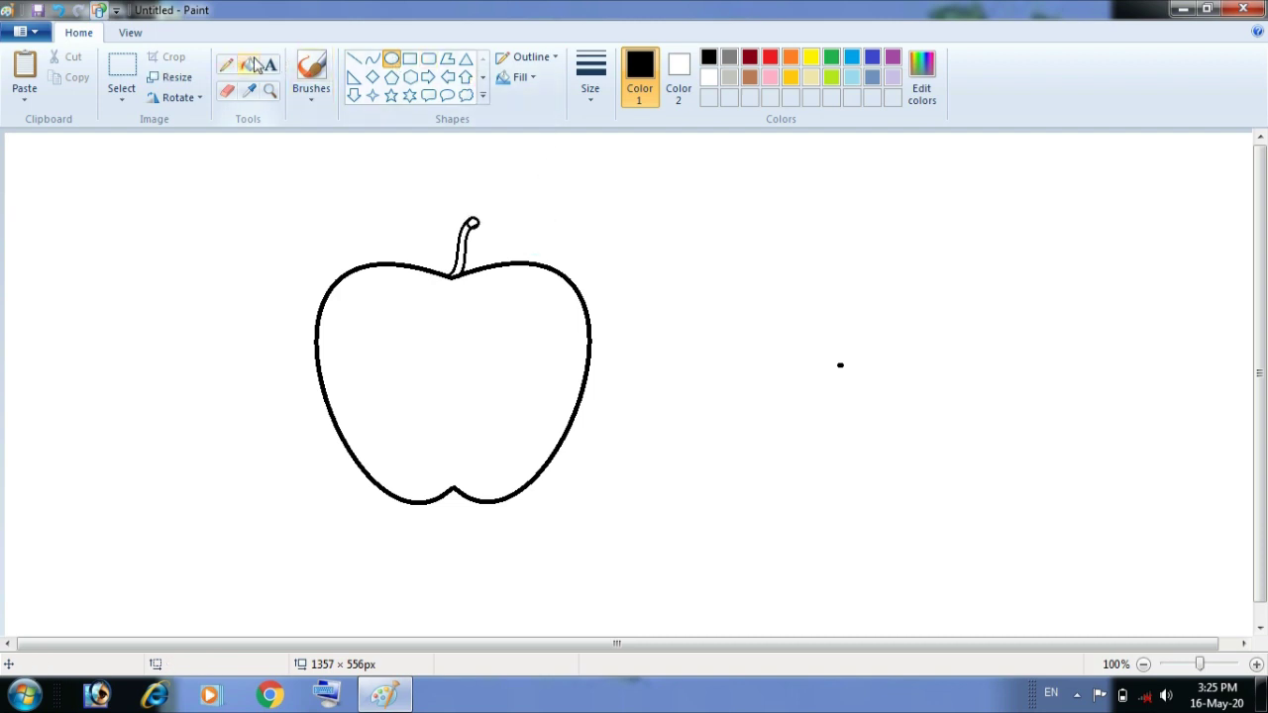
Fill the apple body with a custom crimson of red 252, green 18 and blue 65
click(254, 65)
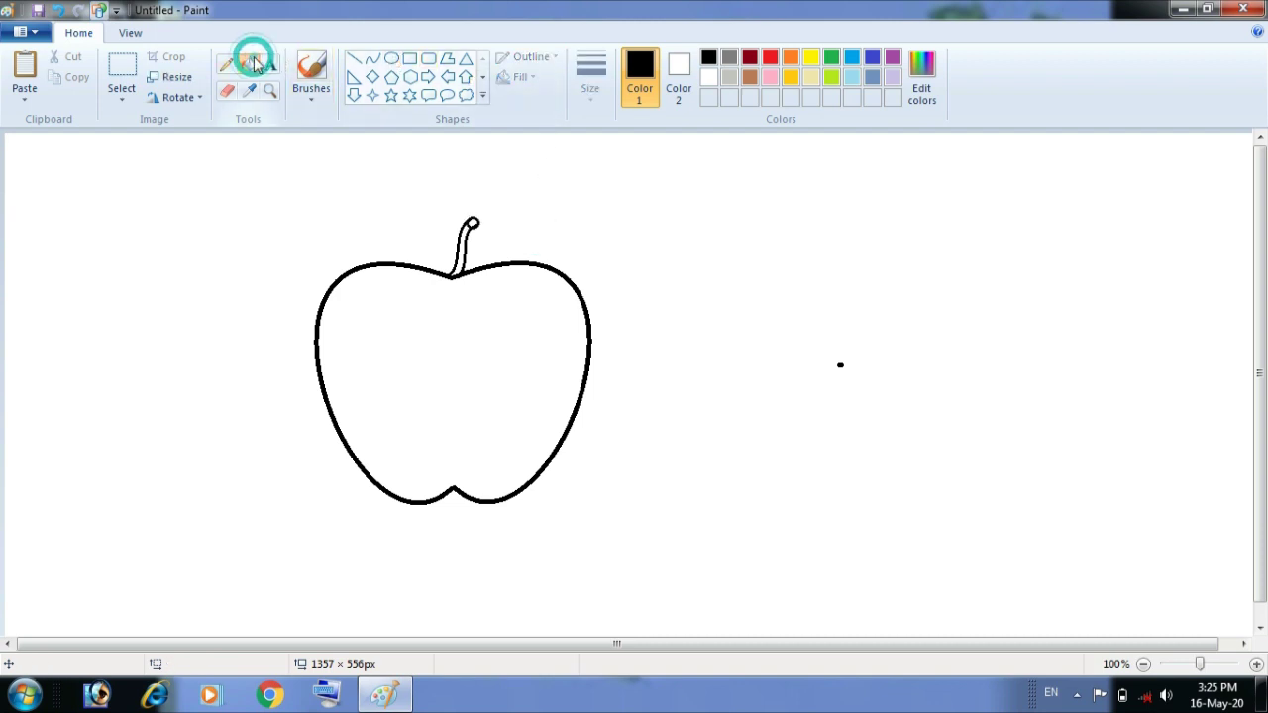
click(931, 89)
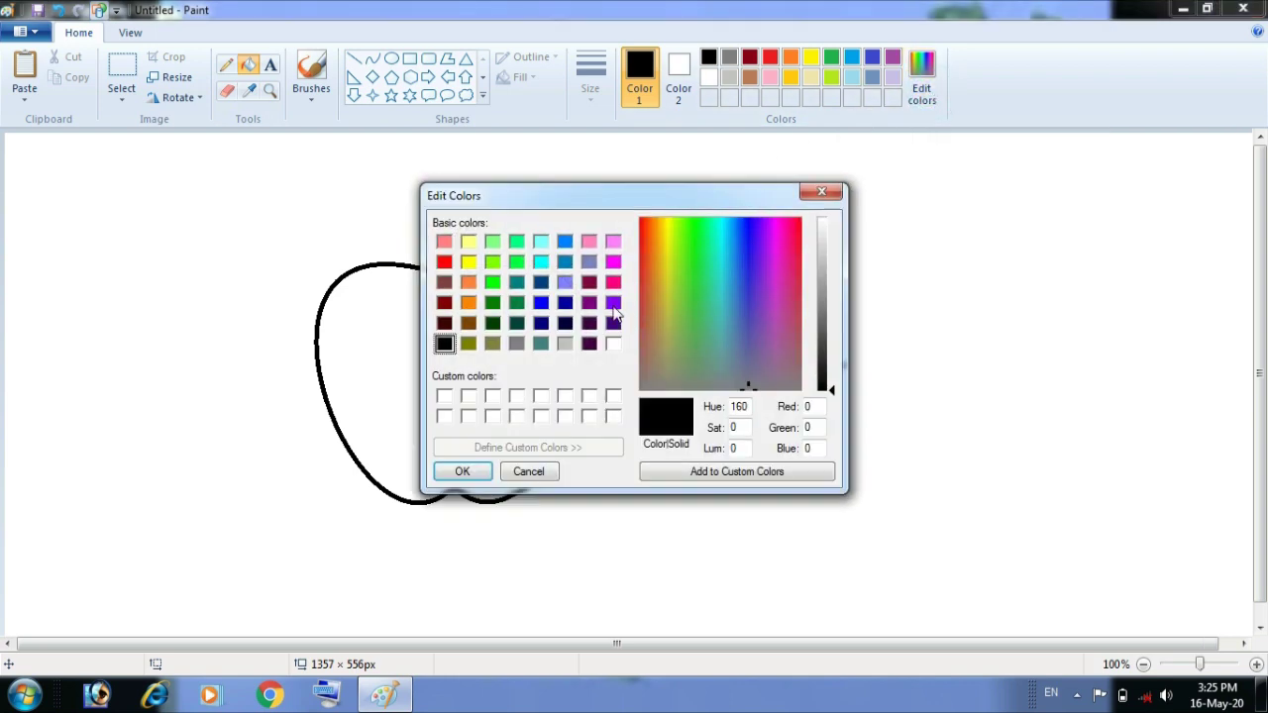
click(444, 244)
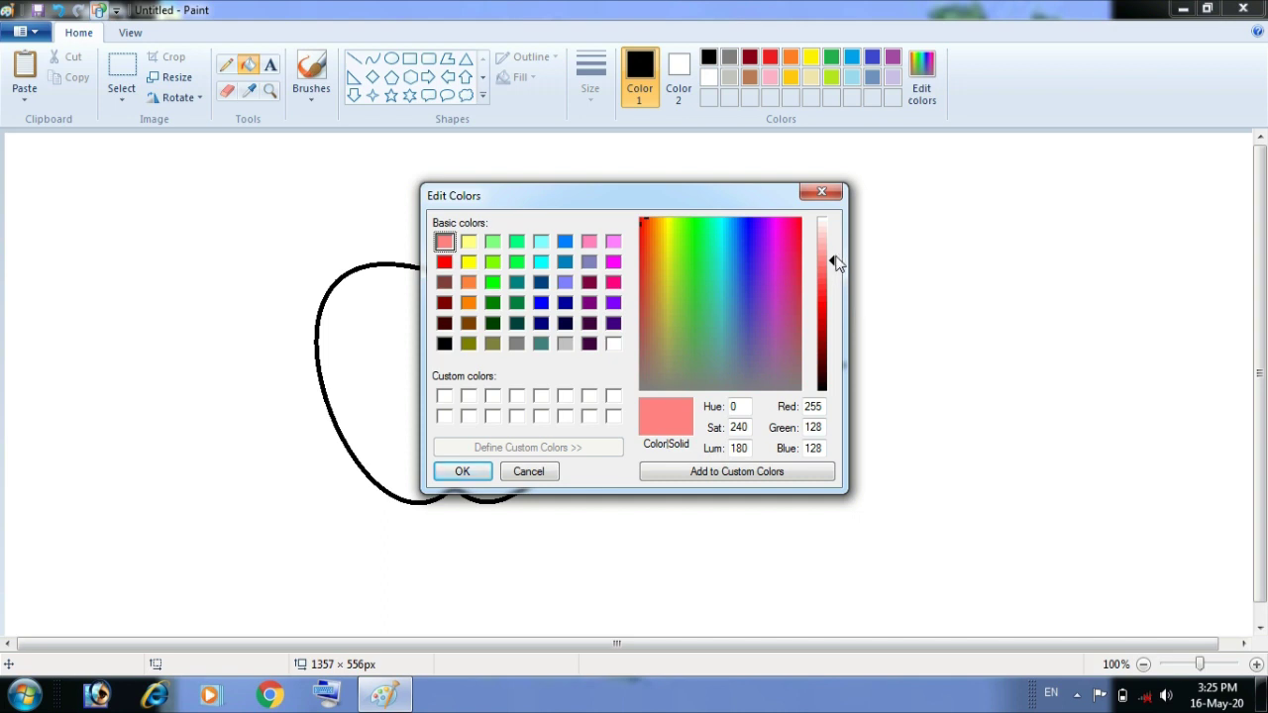
drag(835, 261, 832, 295)
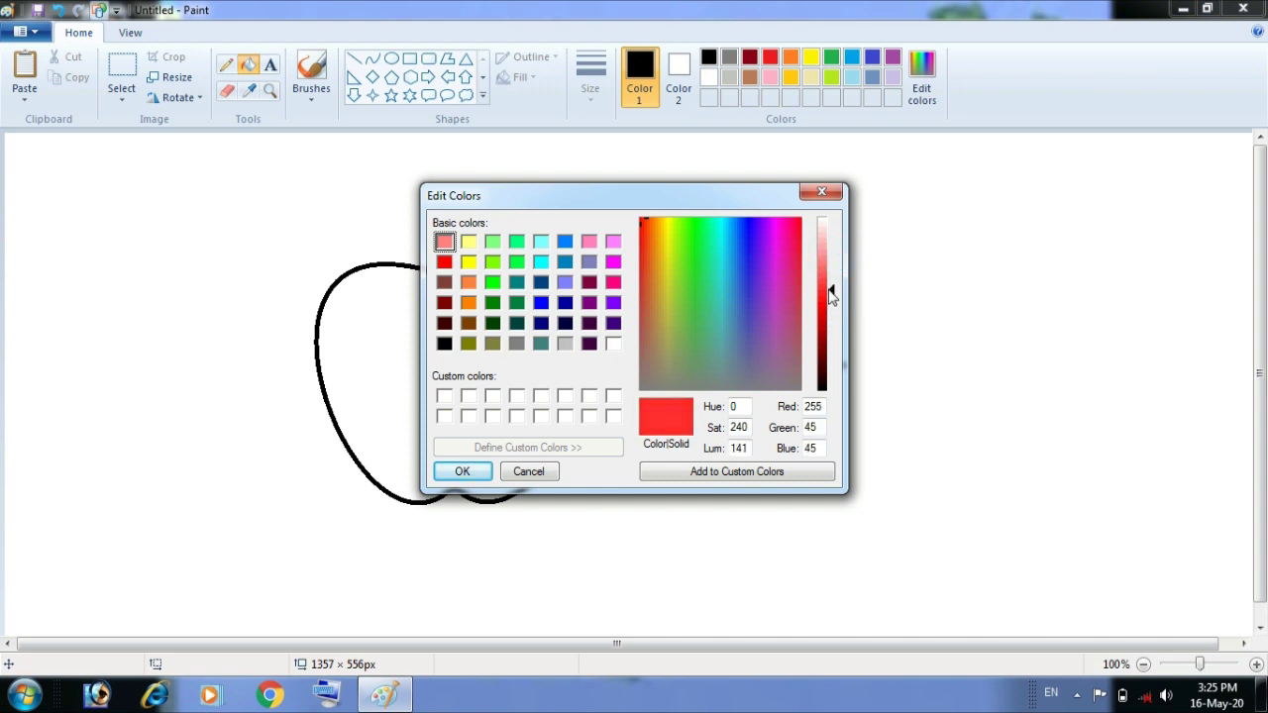
click(798, 220)
drag(798, 244, 798, 225)
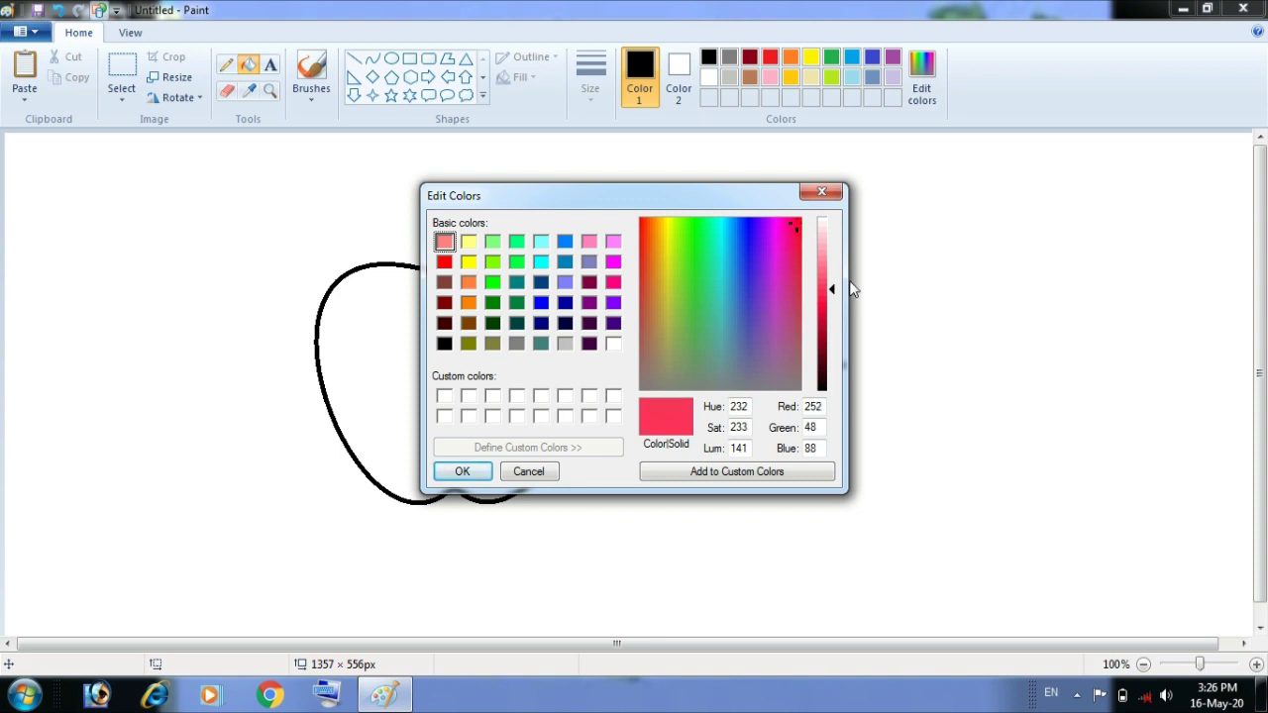
mouse_move(835, 297)
mouse_down()
mouse_move(829, 274)
mouse_move(834, 307)
mouse_up()
click(462, 472)
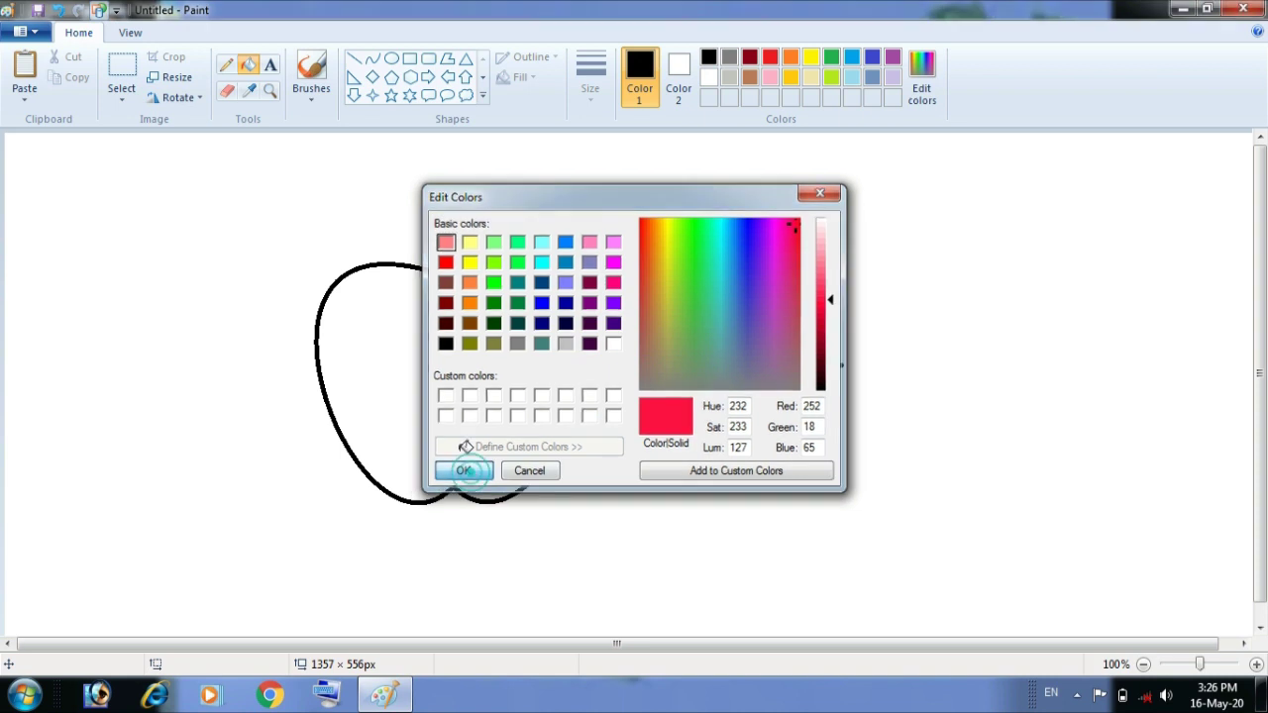
click(425, 386)
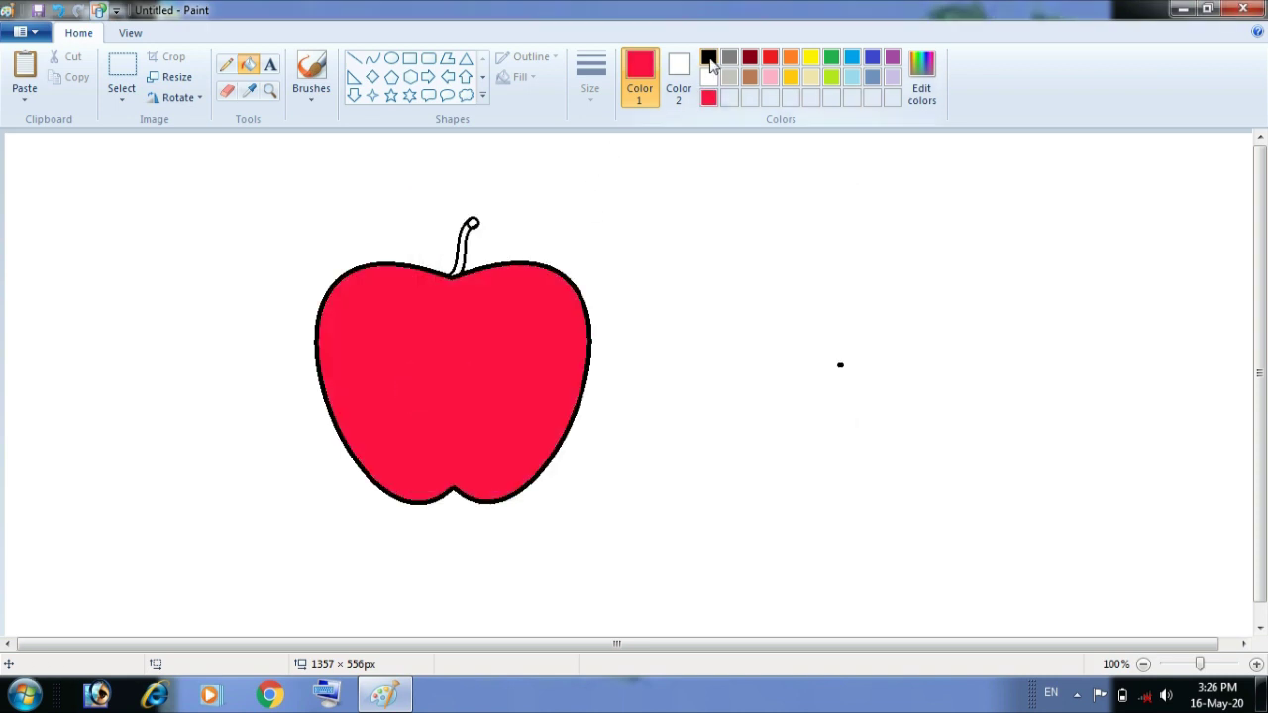
Fill the stem and its rounded tip with light gray
click(729, 57)
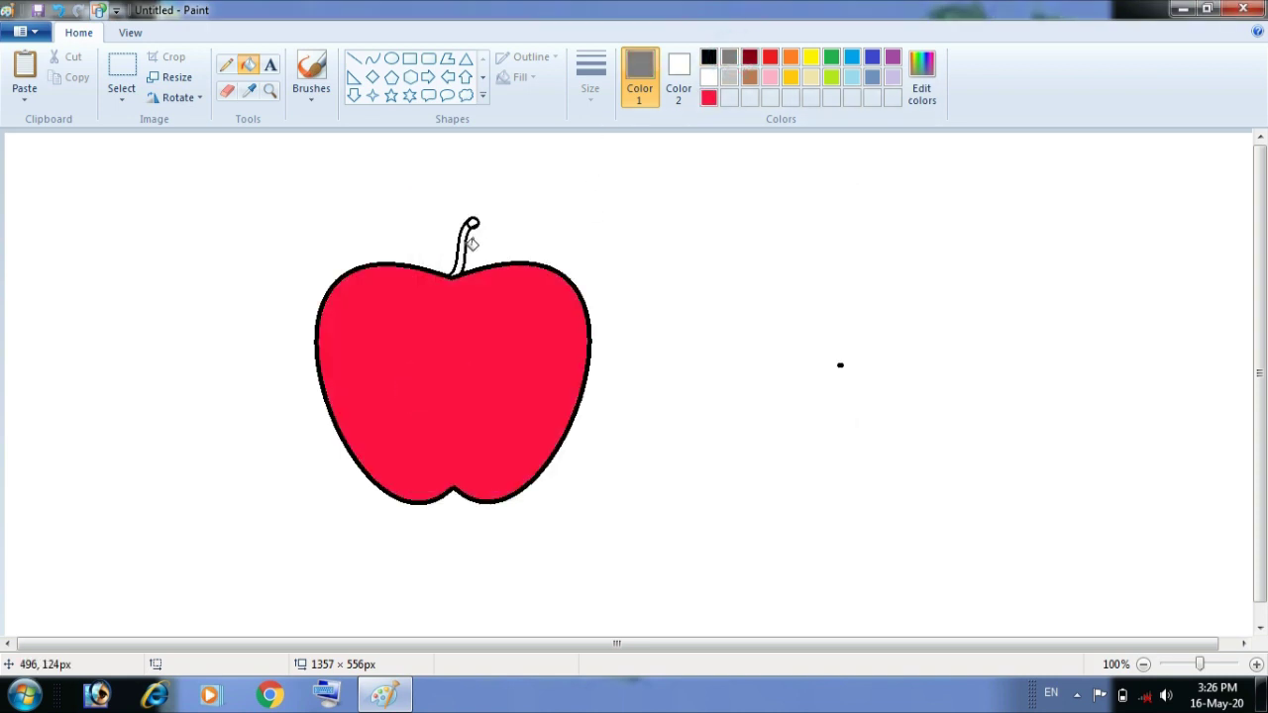
click(464, 248)
click(472, 223)
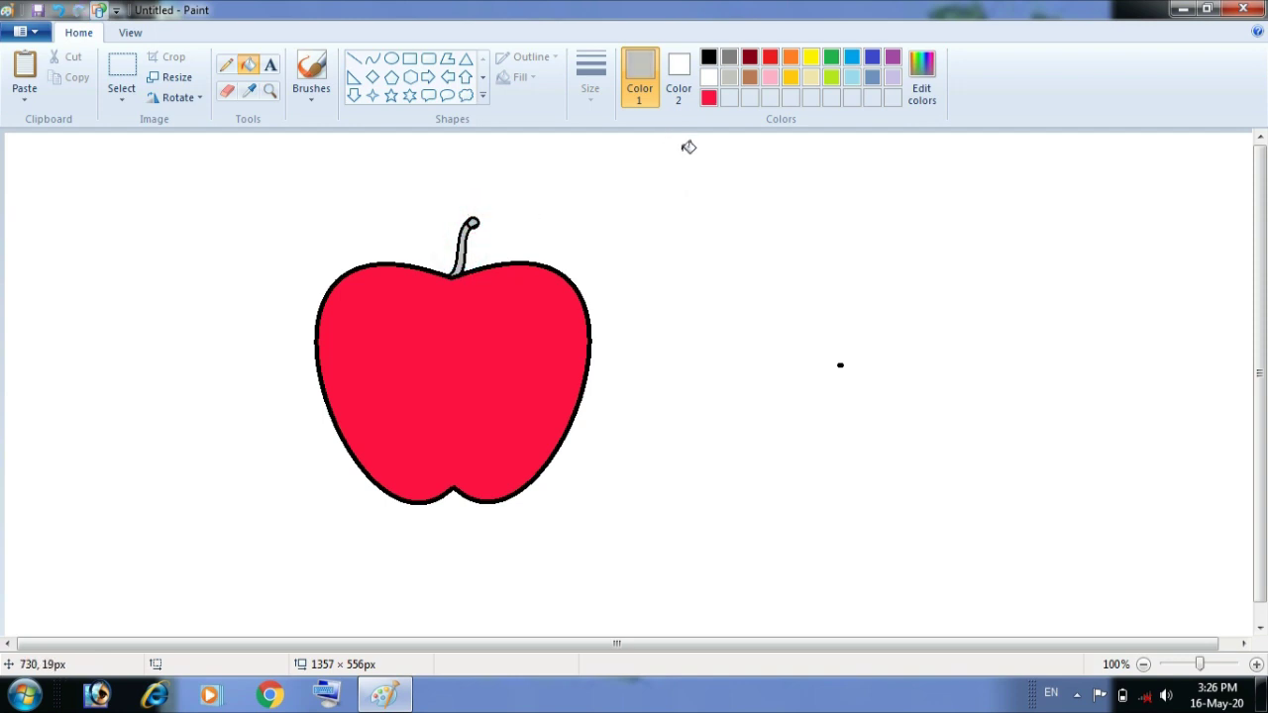
Spray yellow Airbrush streaks on the lower right part of the apple body
click(317, 91)
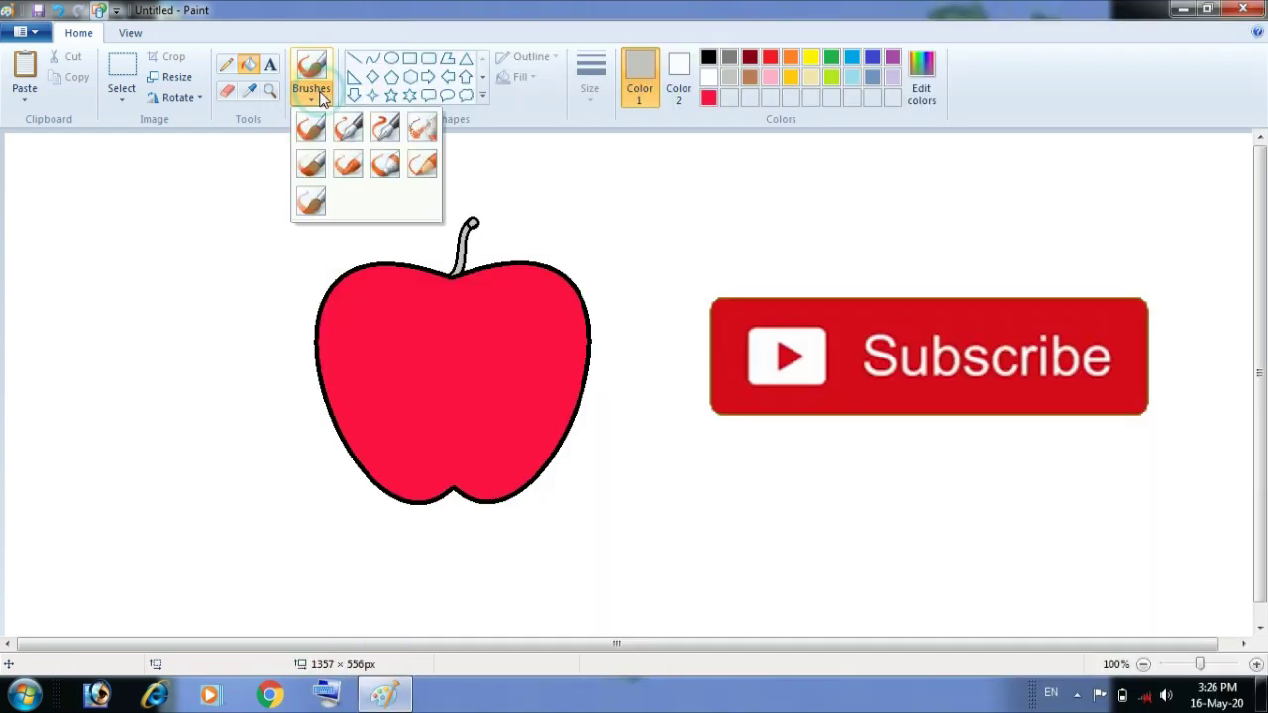
click(421, 131)
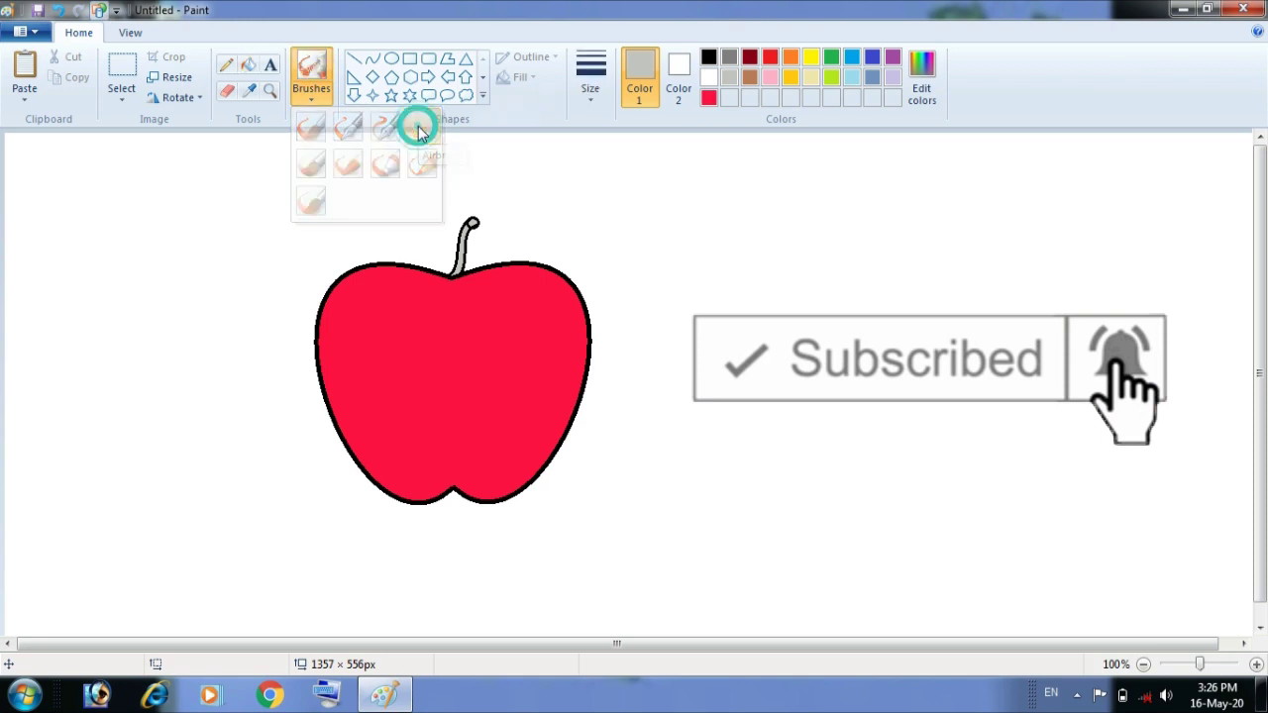
click(810, 58)
mouse_move(457, 451)
mouse_down()
mouse_move(486, 436)
mouse_move(505, 453)
mouse_move(481, 455)
mouse_move(520, 436)
mouse_up()
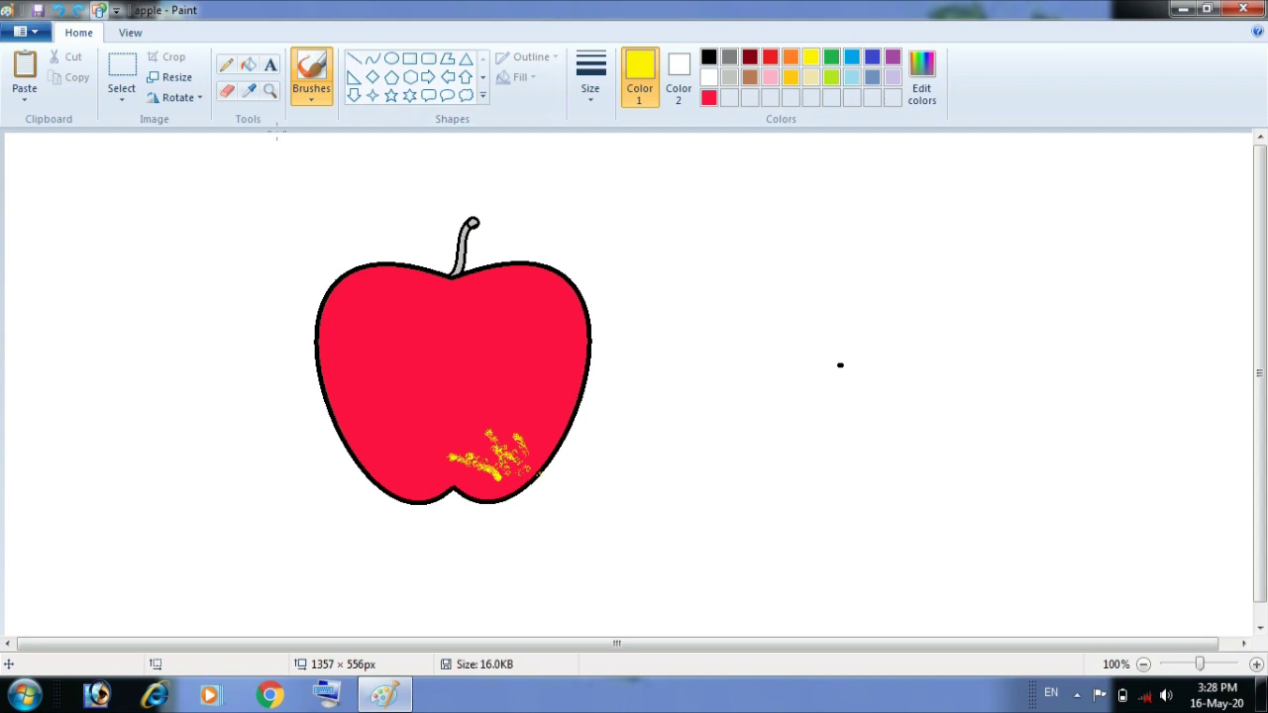
Select the complete apple with its stem and move it to the upper left area of the canvas
click(121, 66)
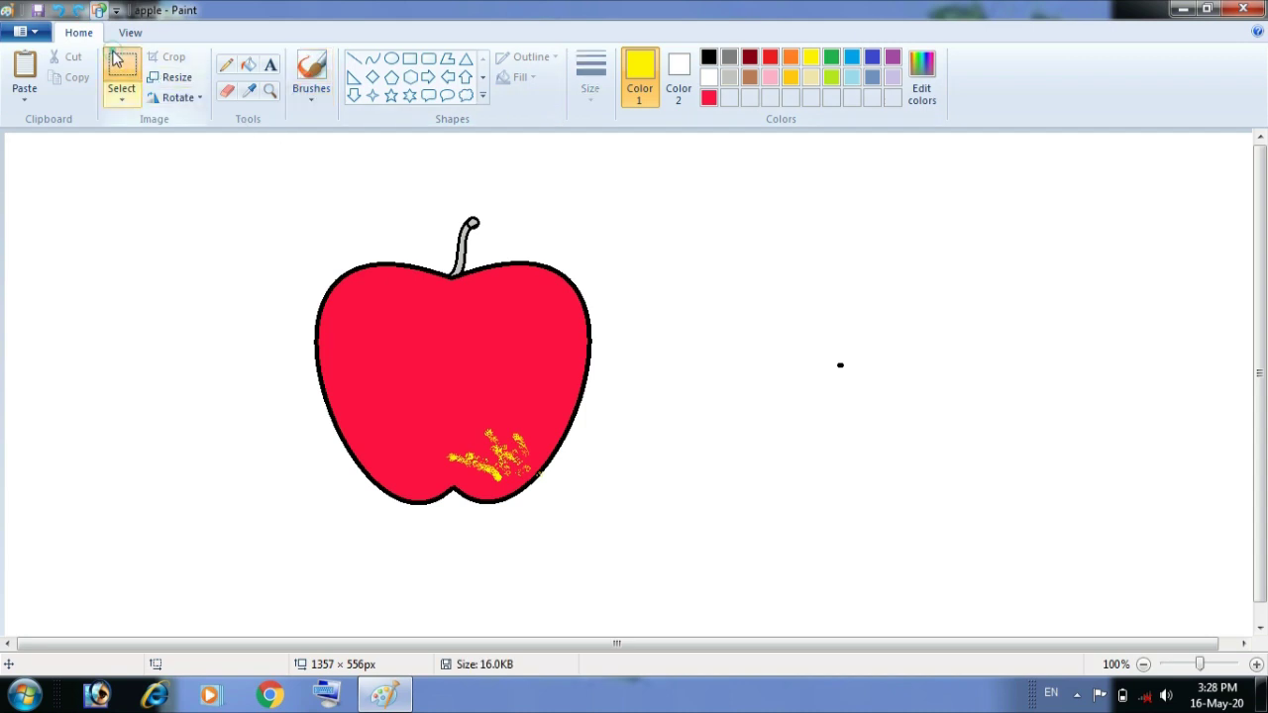
drag(301, 182, 660, 542)
drag(483, 424, 204, 353)
click(496, 365)
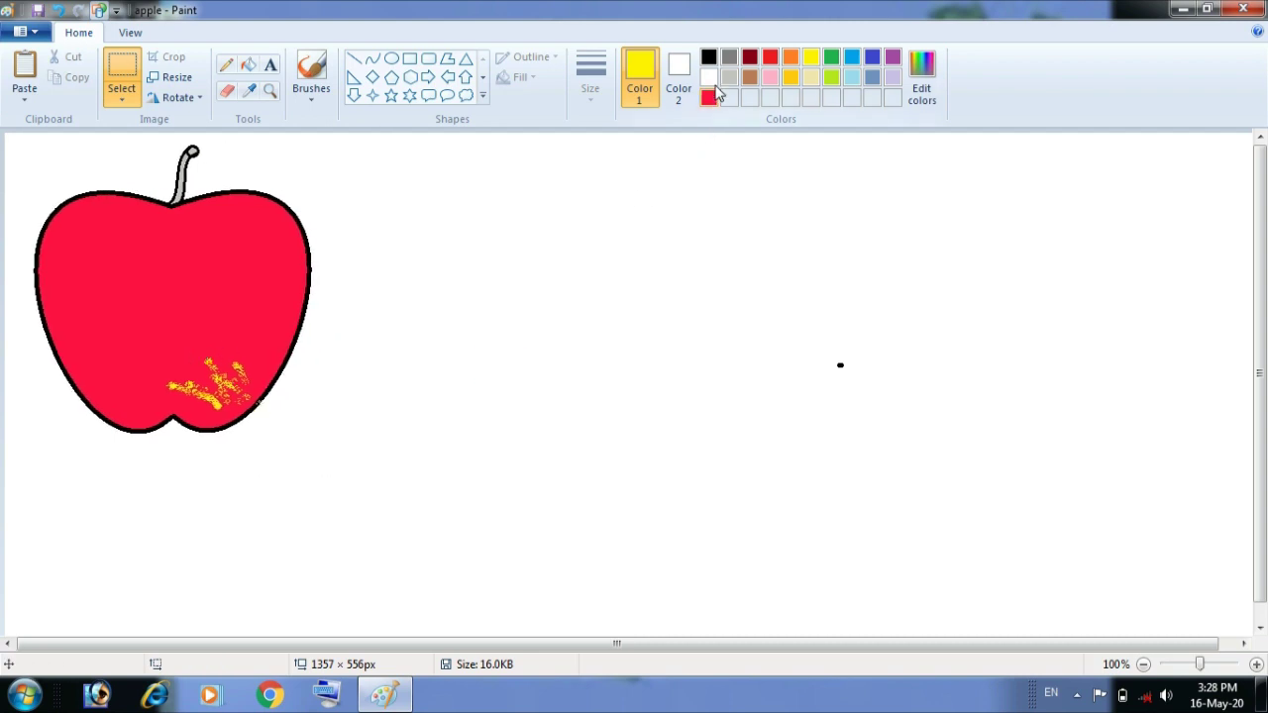
Draw a black curve bulging to the right beside the apple as the wide rounded end of an eggplant
click(708, 57)
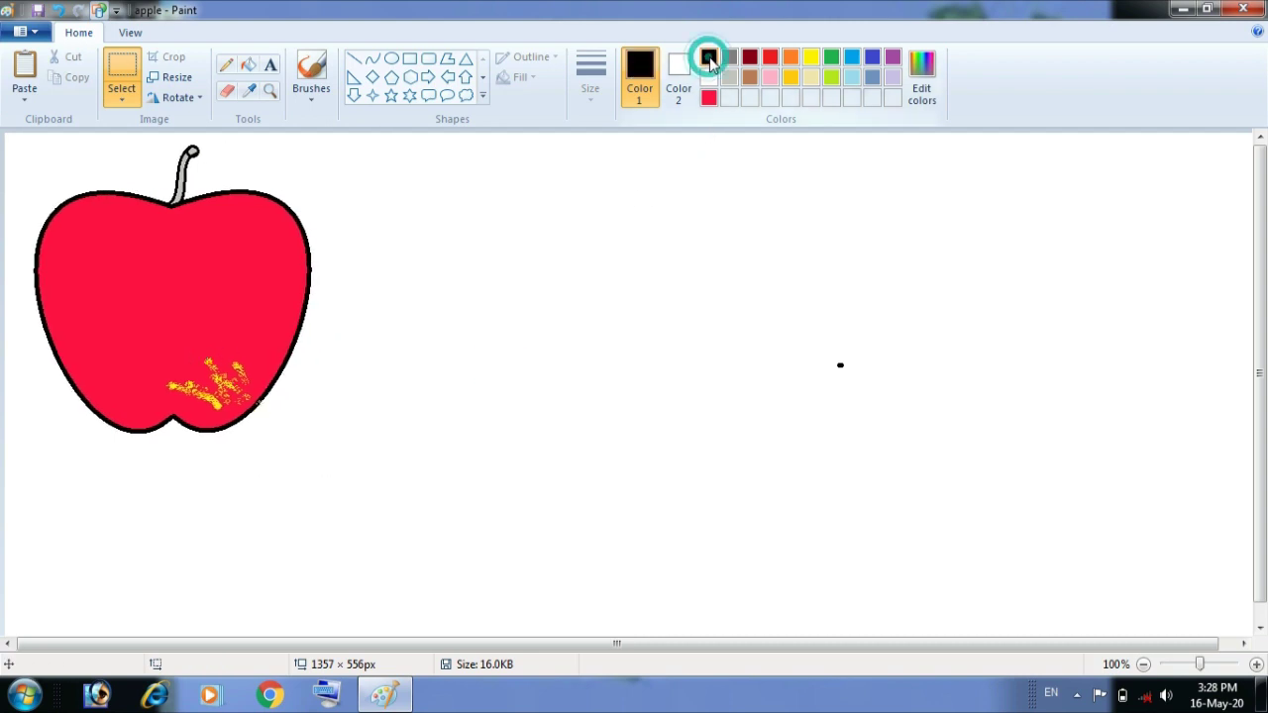
click(370, 60)
drag(677, 271, 632, 414)
drag(670, 313, 1135, 601)
click(584, 356)
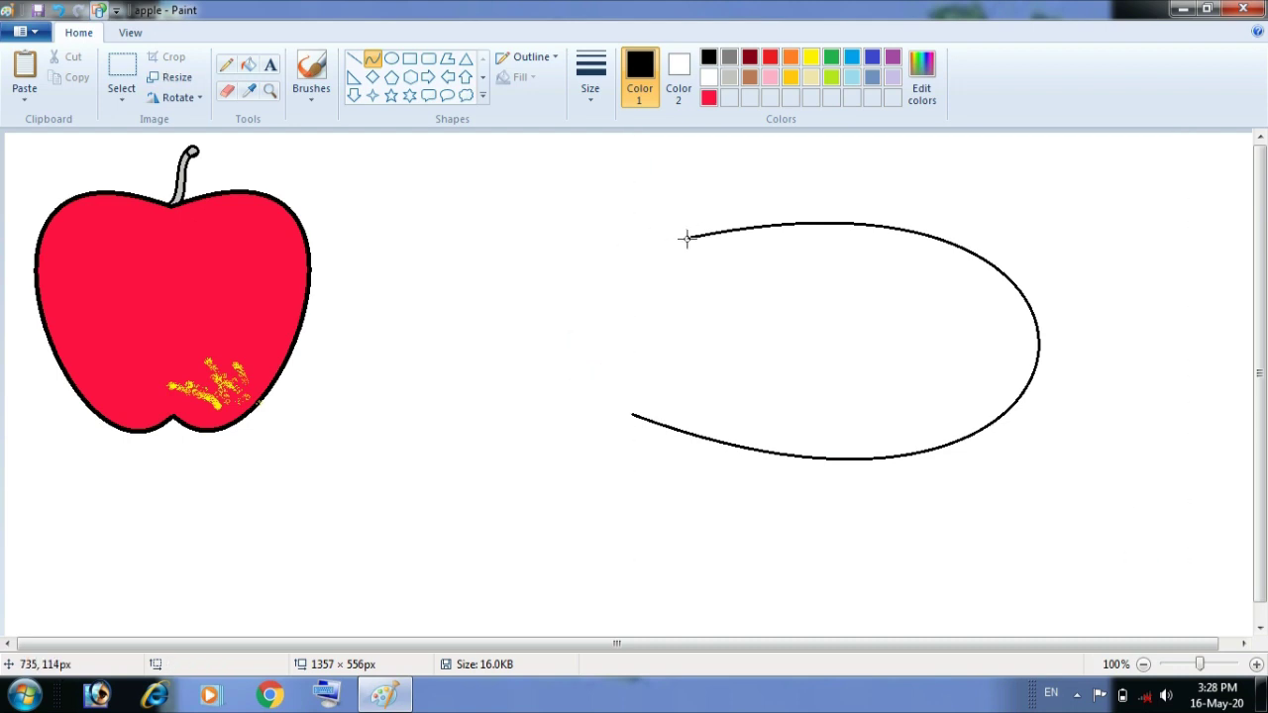
Close the eggplant outline with a curve bulging to the left between the two open ends, forming its narrow end
drag(688, 235, 634, 392)
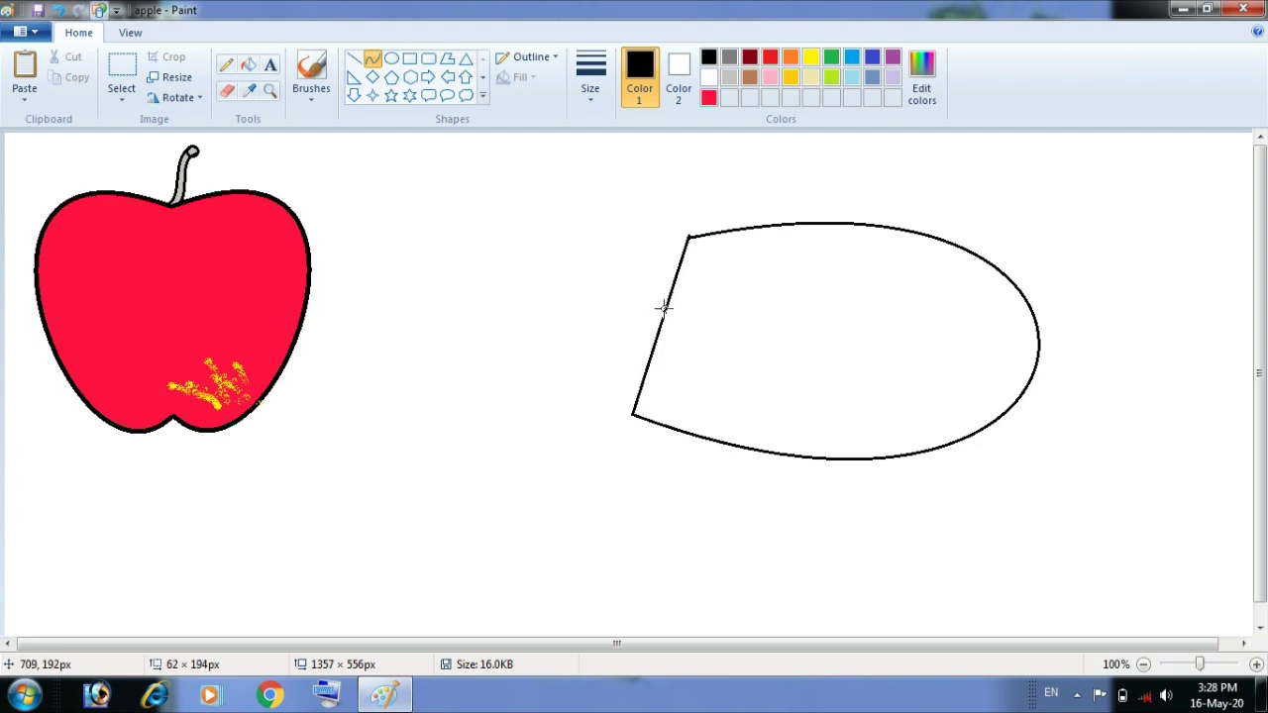
drag(663, 308, 405, 328)
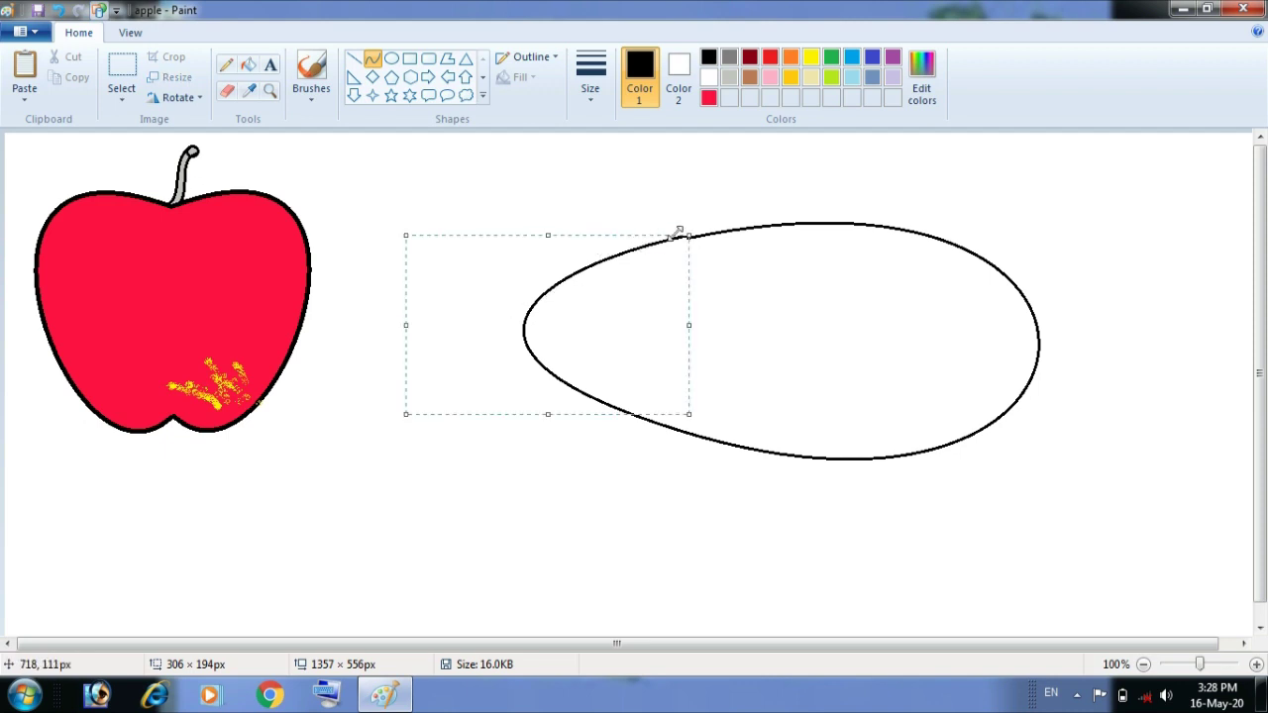
drag(684, 233, 687, 237)
click(777, 302)
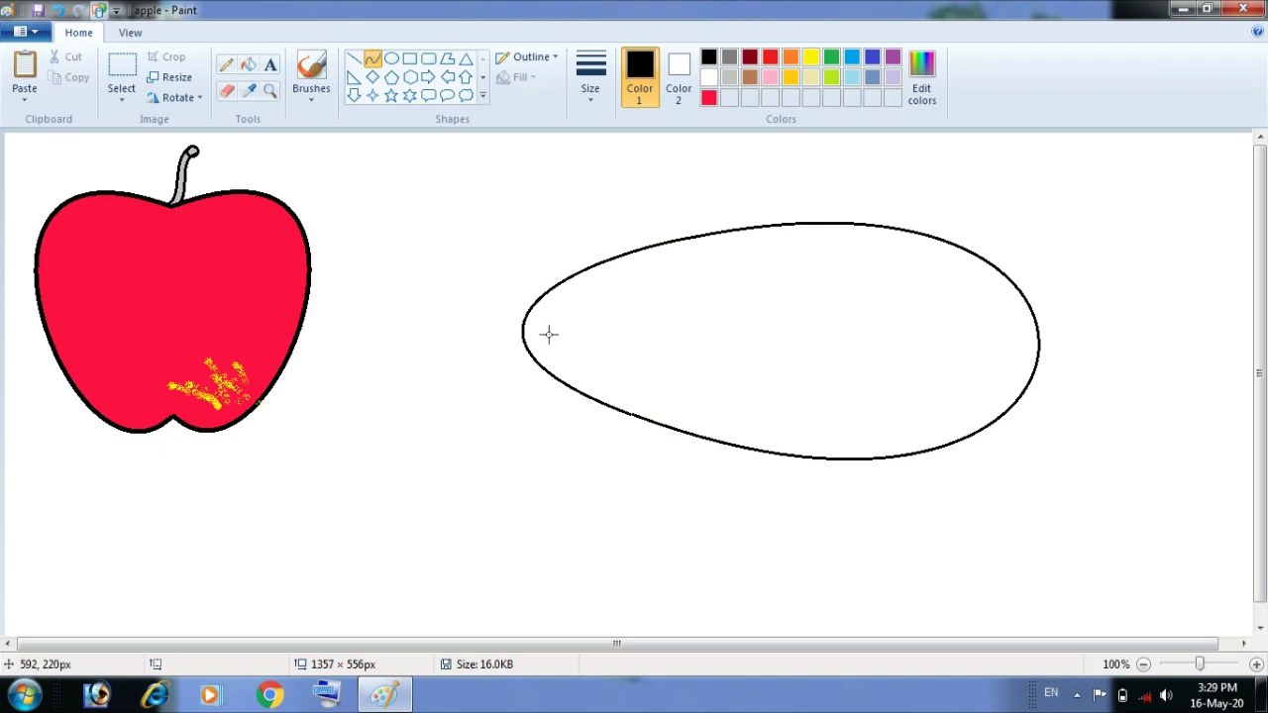
Draw three pointed leaf sections with curves at the eggplant's narrow end: one along each edge and one in the middle
drag(522, 334, 584, 265)
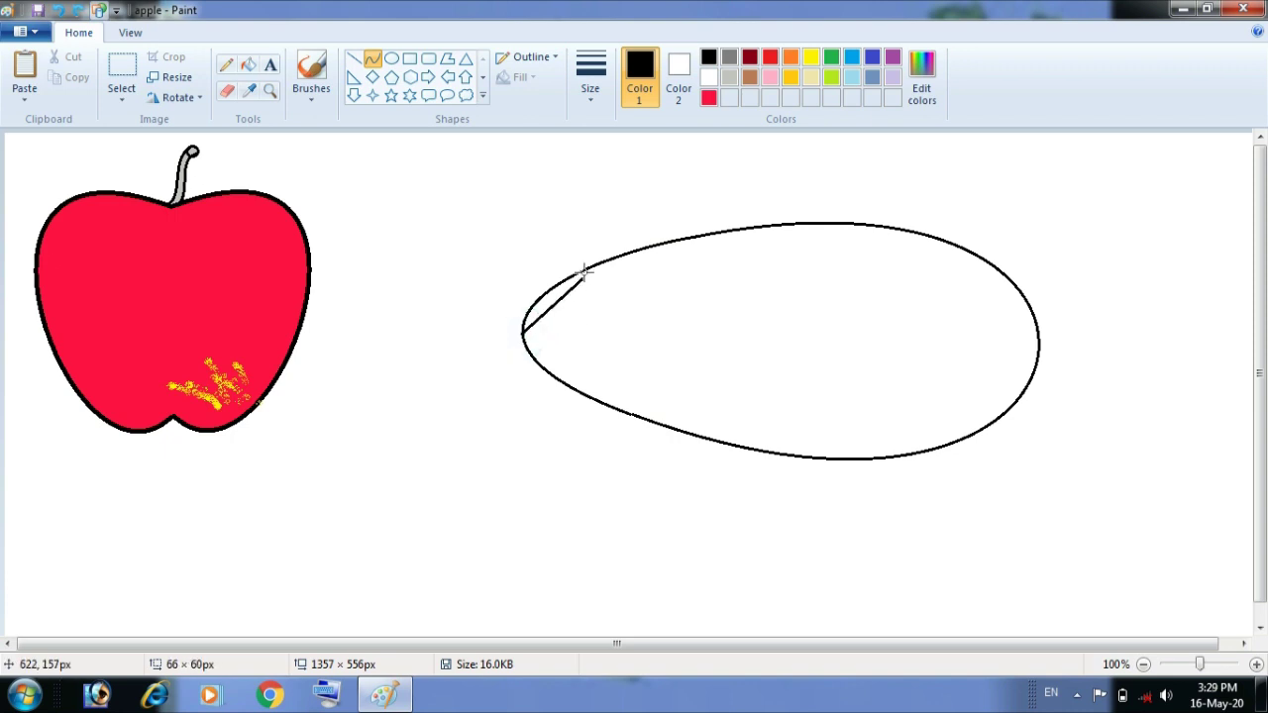
mouse_move(548, 305)
mouse_down()
mouse_move(551, 316)
mouse_move(545, 302)
mouse_up()
click(552, 306)
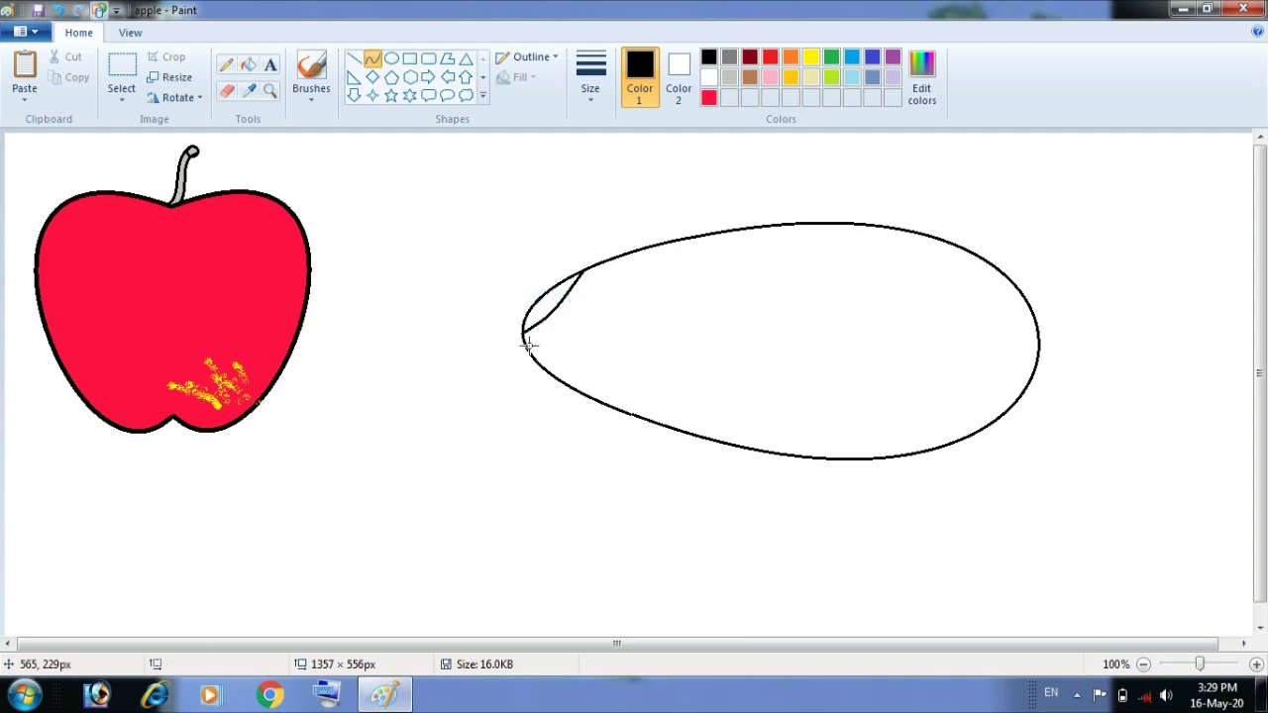
drag(525, 345, 555, 362)
drag(637, 327, 694, 332)
click(845, 359)
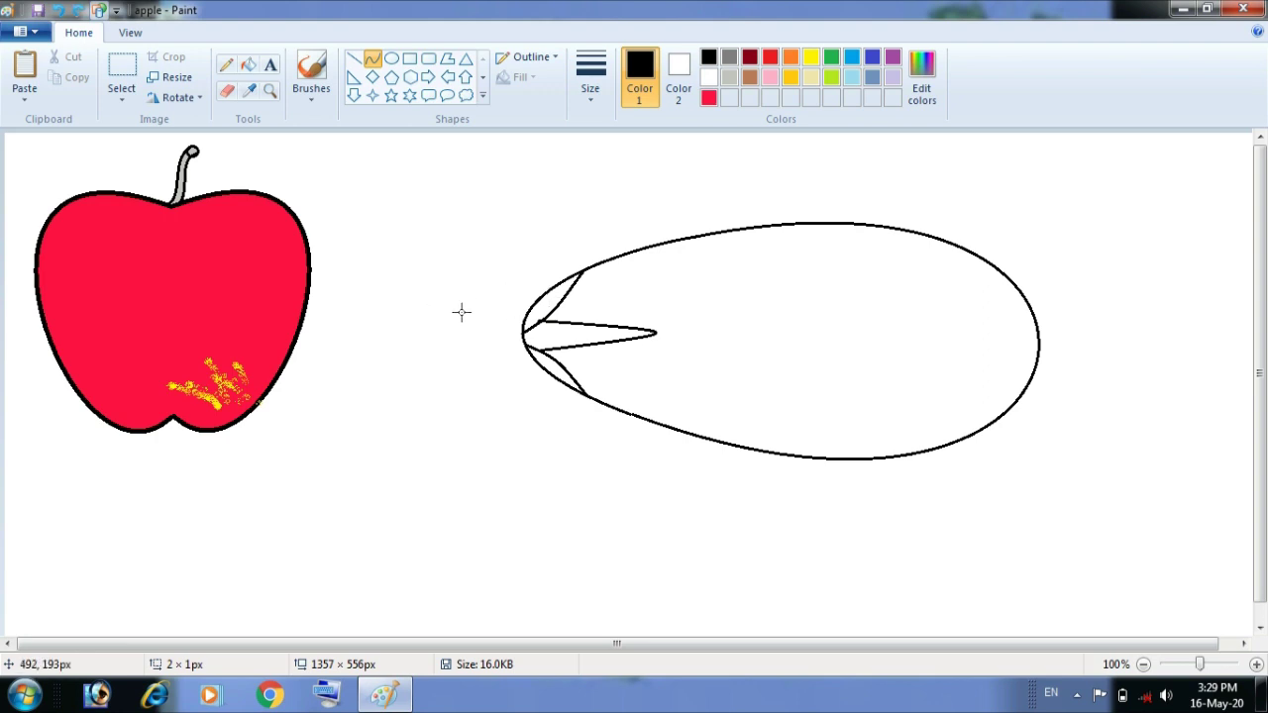
Draw a curved double-line stem about 74 × 39 px from the eggplant's narrow end, capped with an oval about 11 × 16 px
drag(453, 311, 486, 343)
click(484, 406)
drag(452, 297, 495, 331)
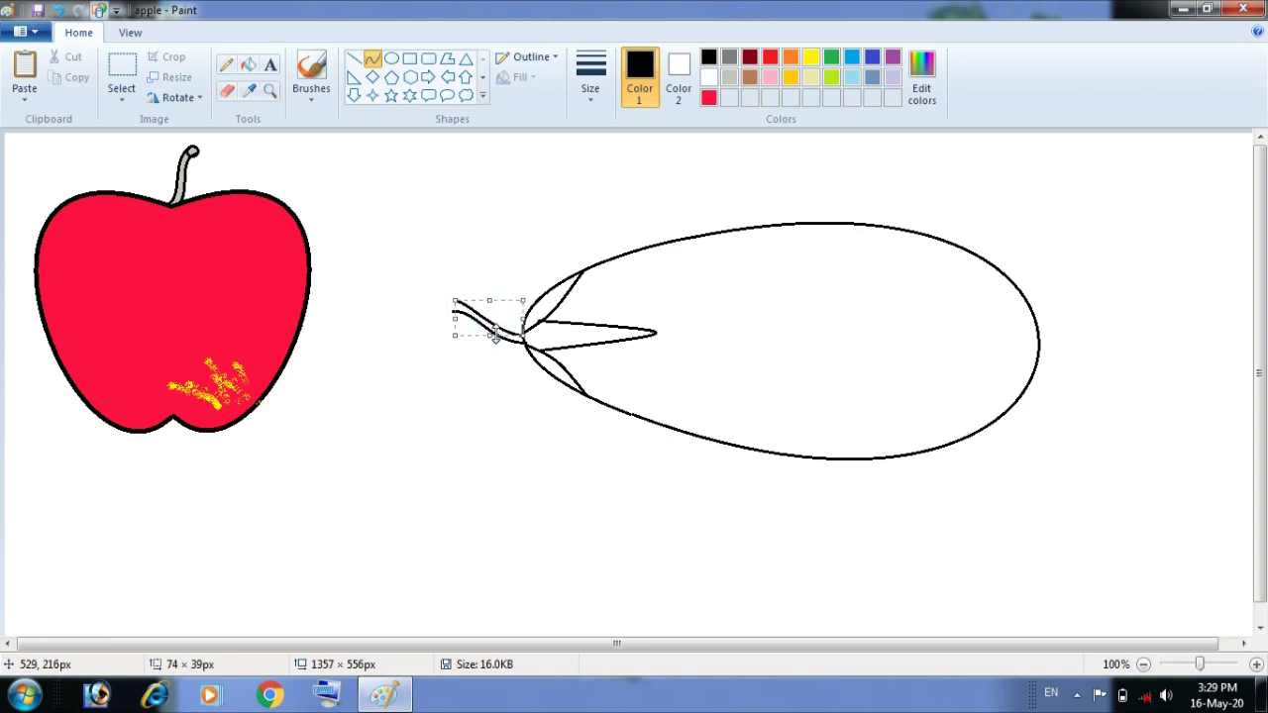
click(458, 407)
click(394, 60)
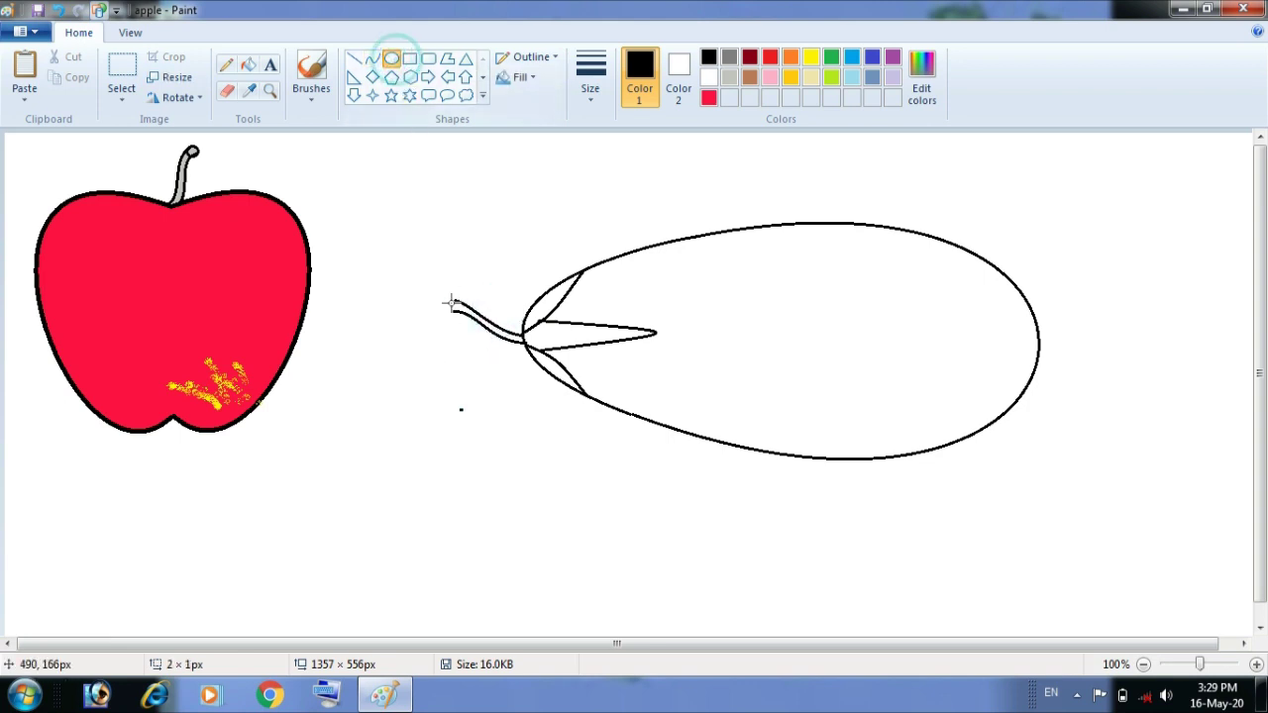
drag(448, 300, 458, 317)
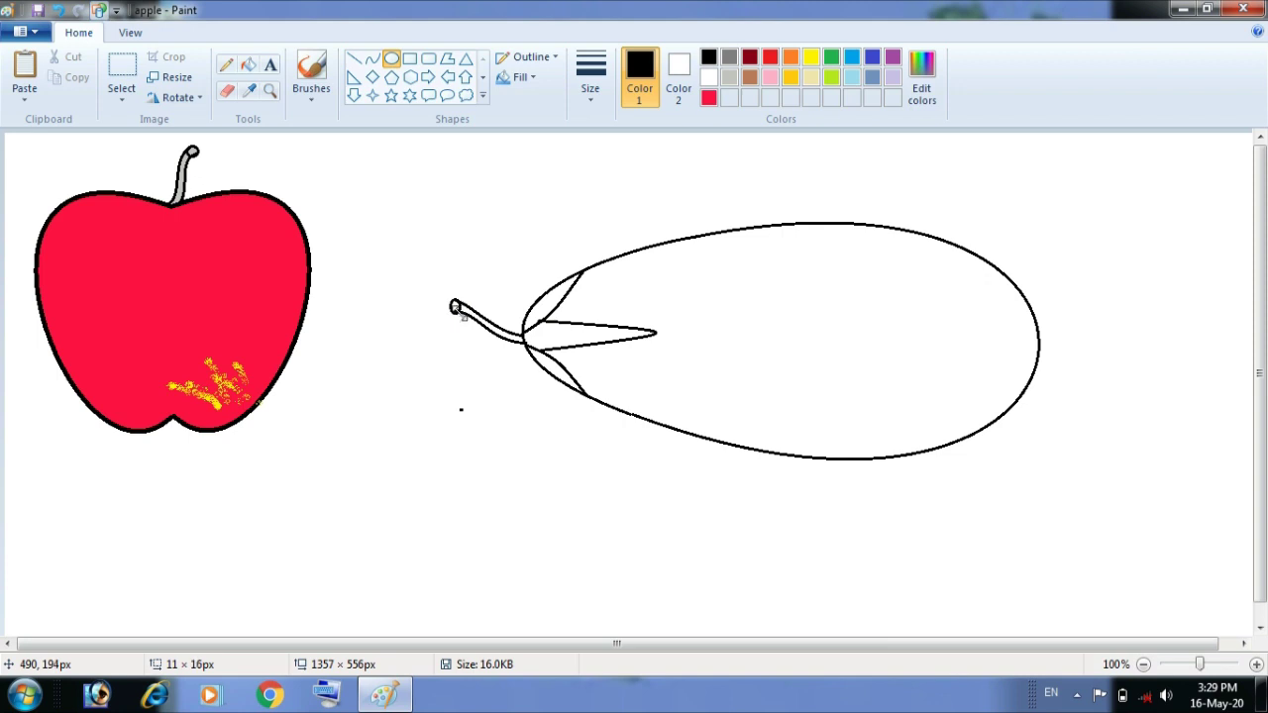
click(462, 363)
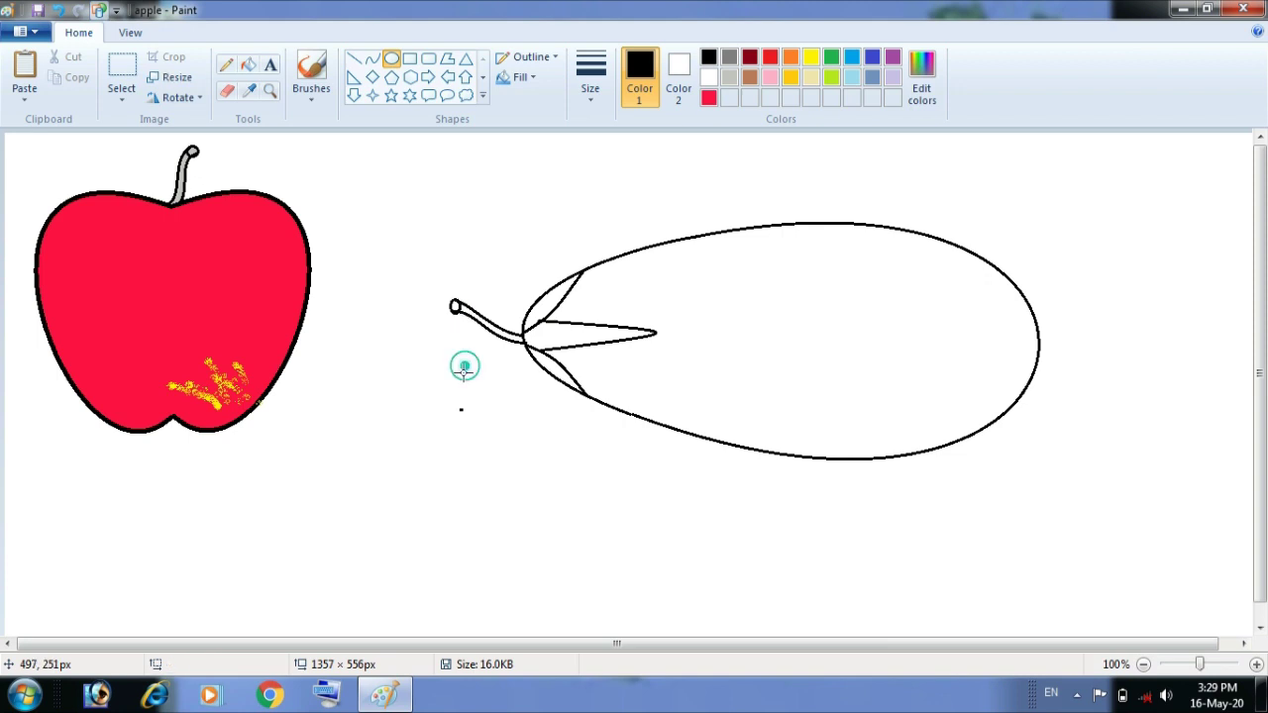
Fill the eggplant's stem and its oval tip with light gray
click(249, 67)
click(729, 76)
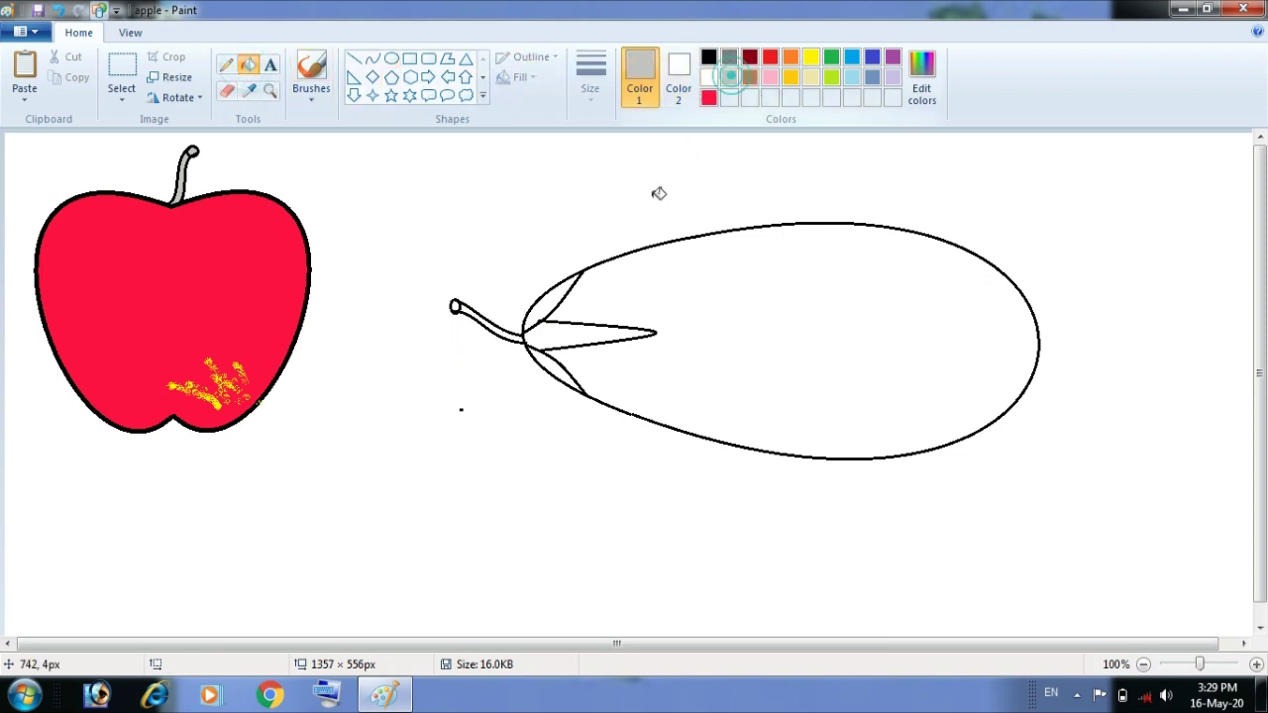
click(466, 306)
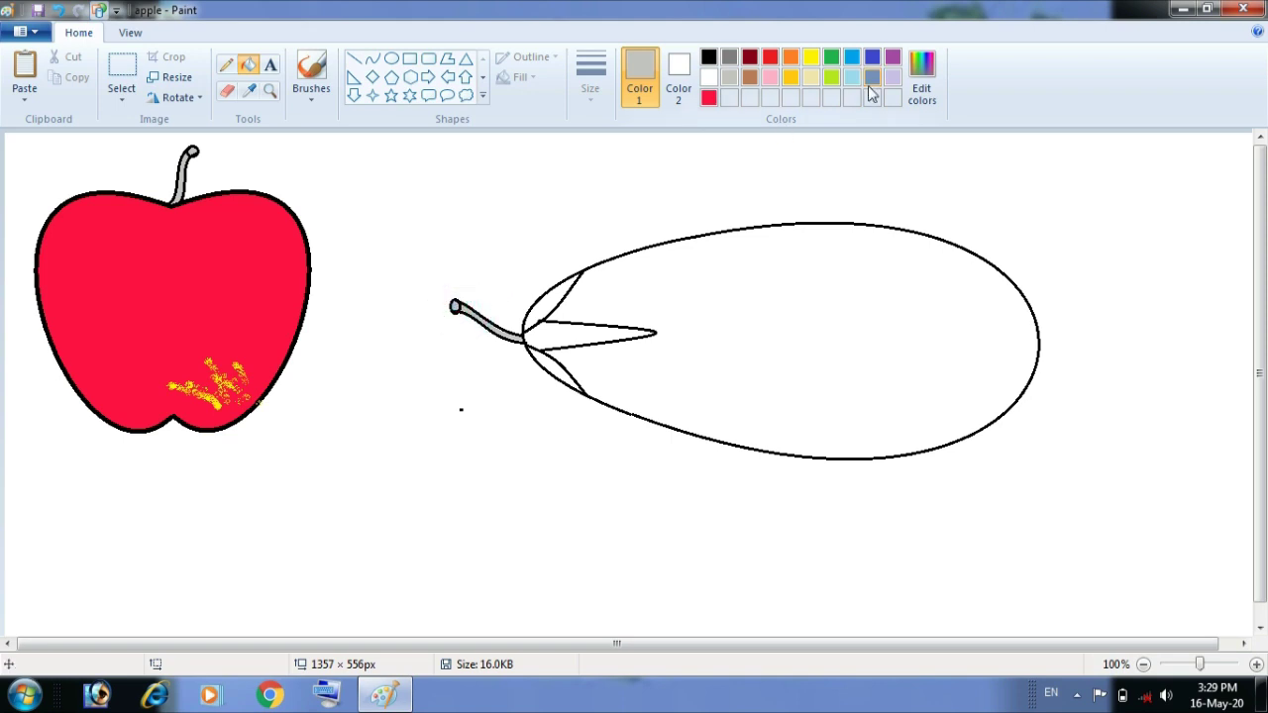
Fill the eggplant body with a custom pink-violet of red 255, green 79 and blue 255
click(830, 77)
click(921, 75)
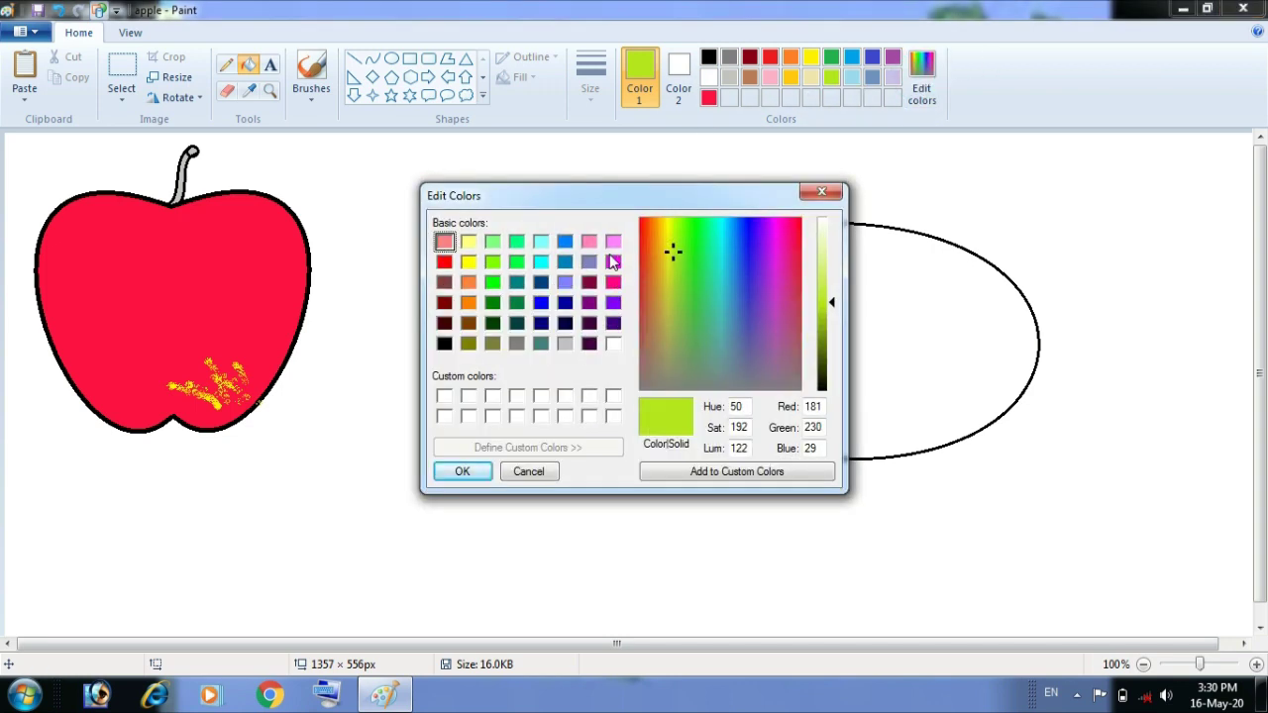
click(613, 243)
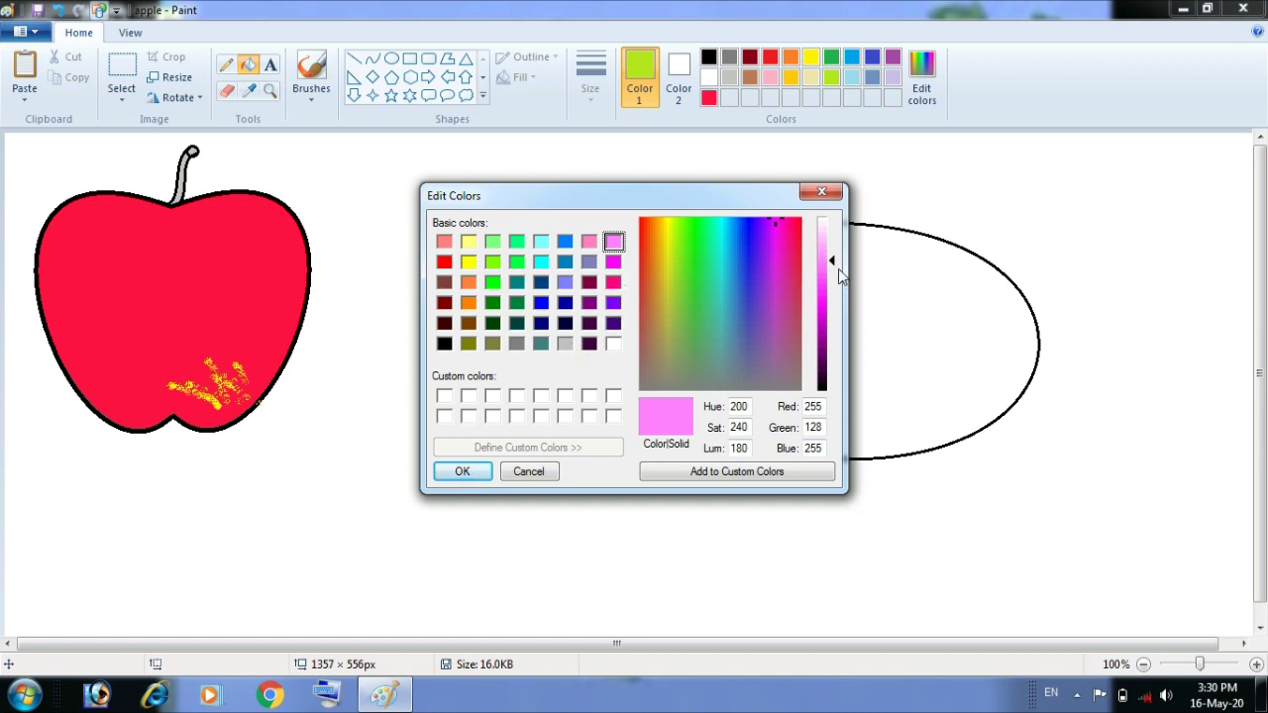
drag(832, 269, 833, 280)
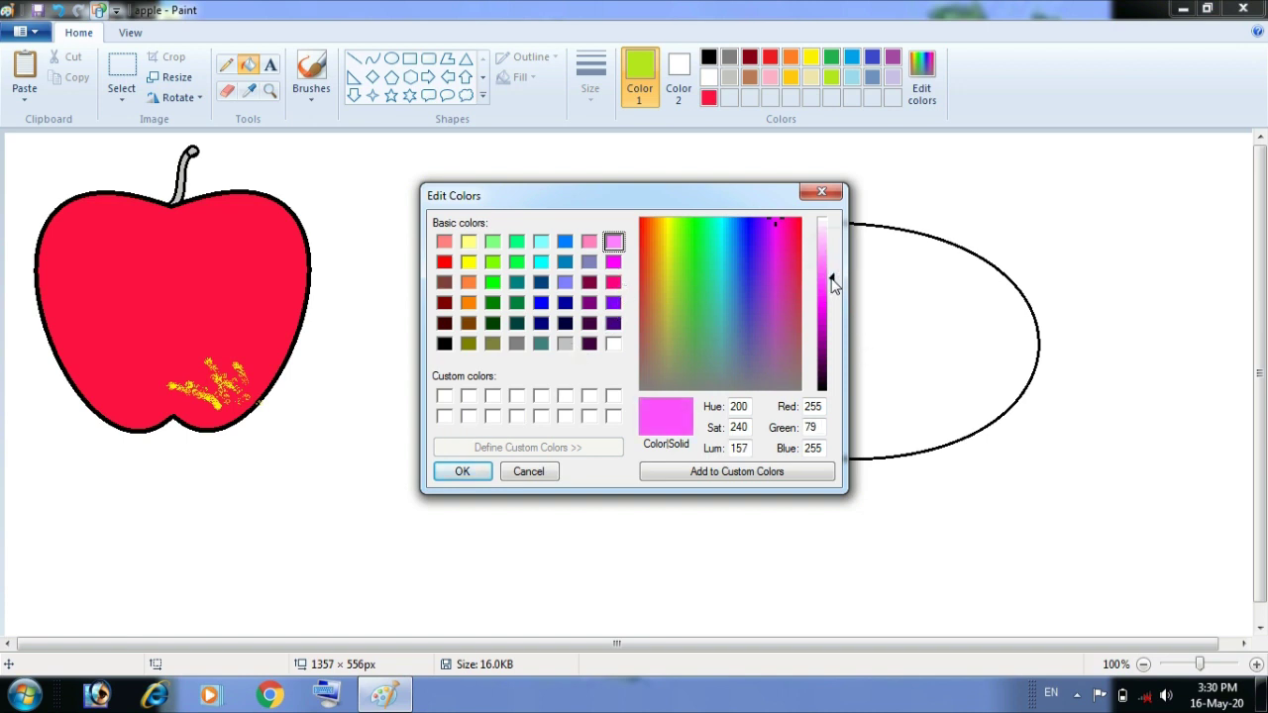
click(462, 472)
click(911, 362)
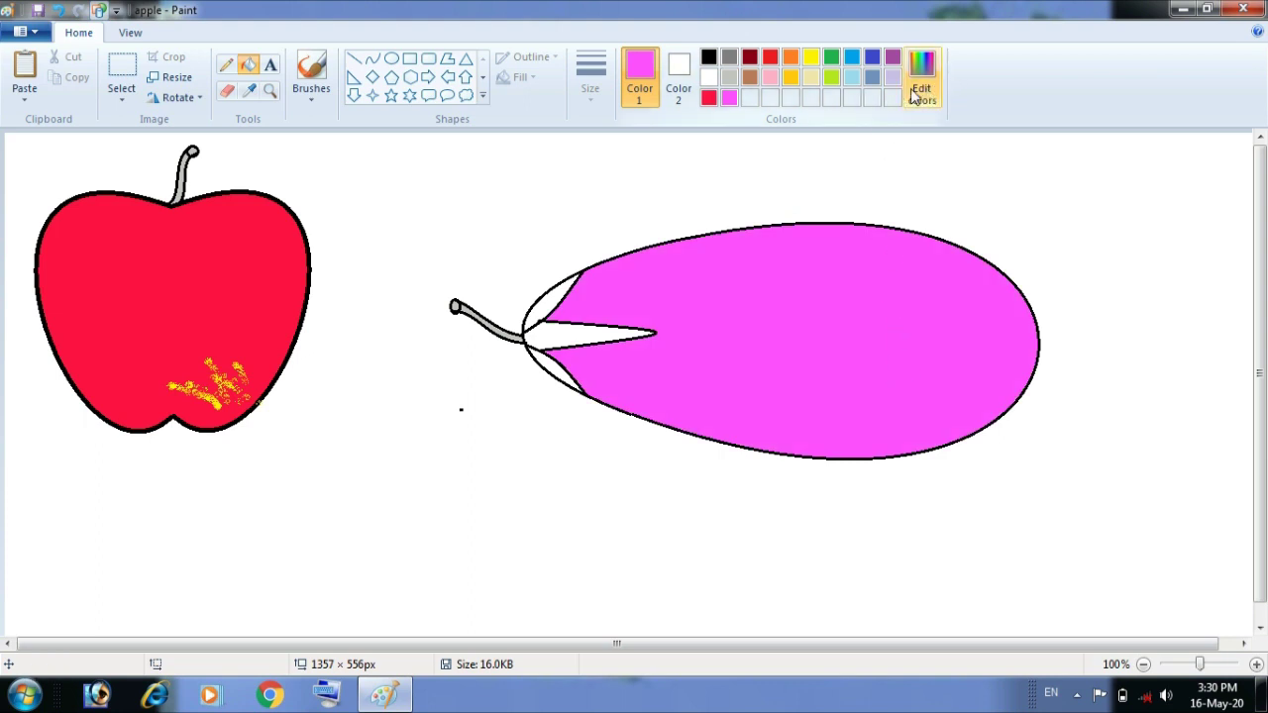
Fill the eggplant's three leaf sections with green
click(835, 85)
click(834, 55)
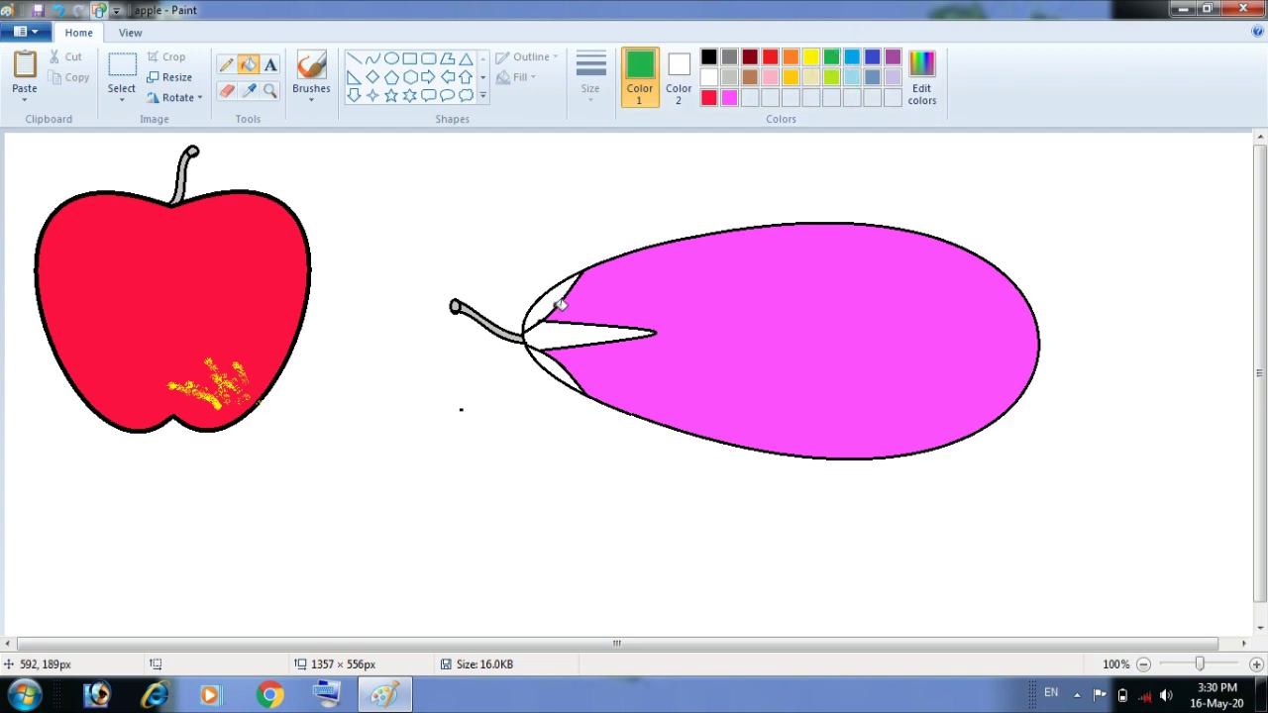
click(555, 306)
click(551, 341)
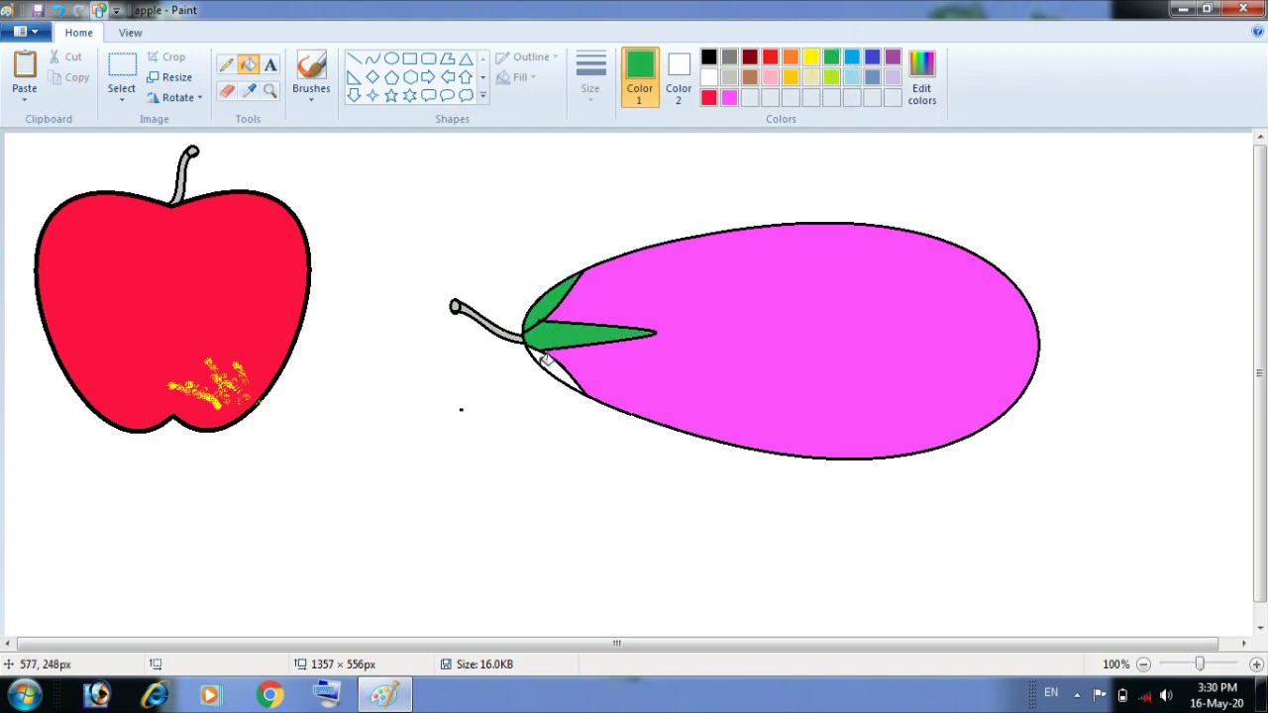
click(544, 359)
Recolour the eggplant's three leaf sections with lime
click(831, 76)
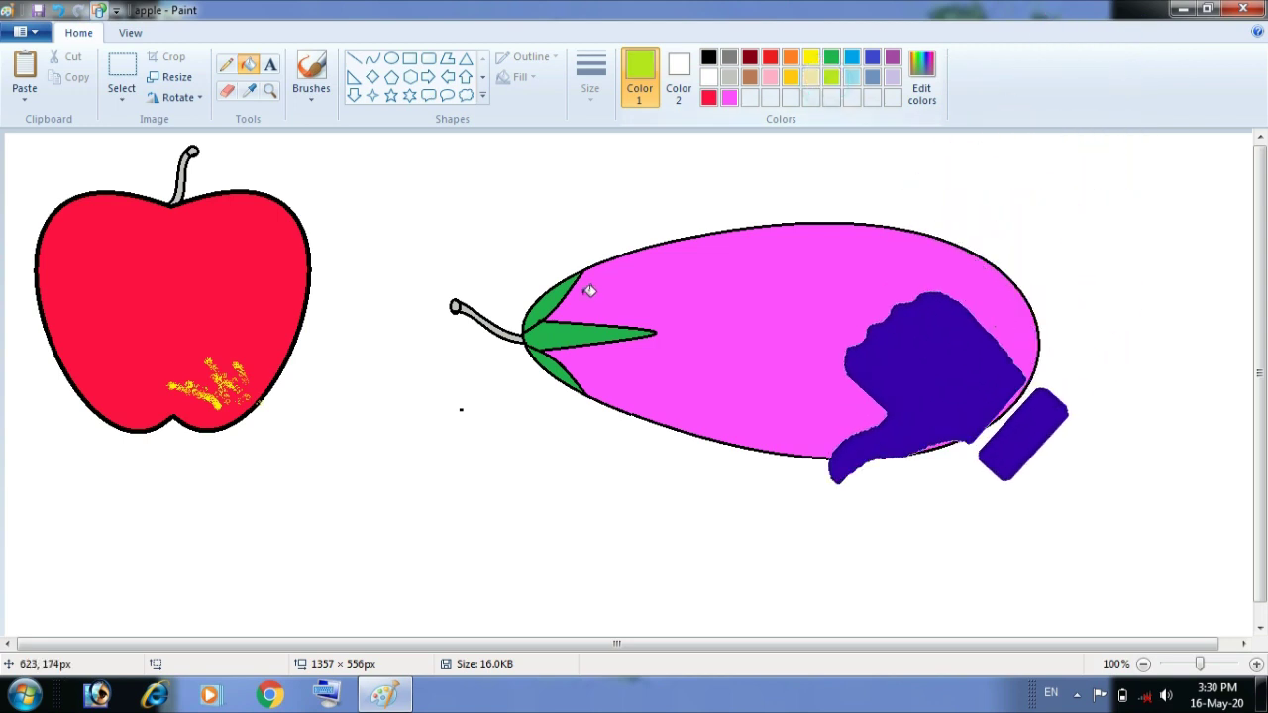
click(561, 302)
click(566, 334)
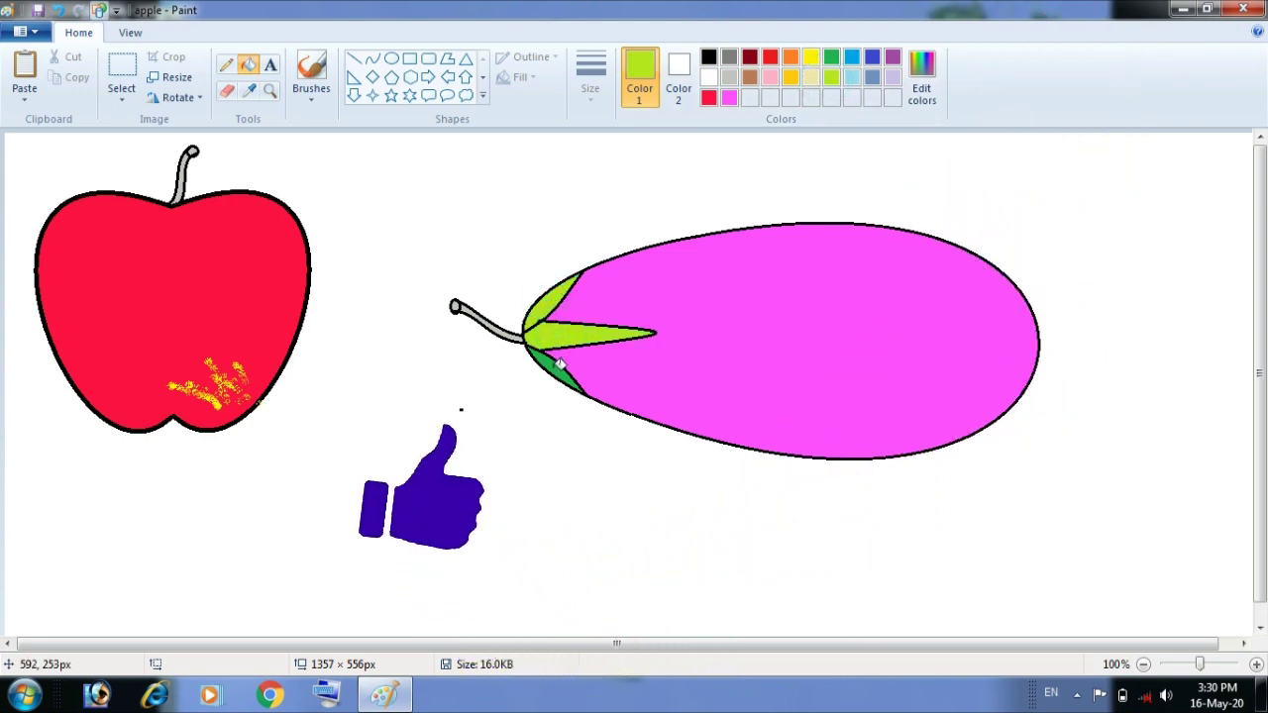
click(557, 362)
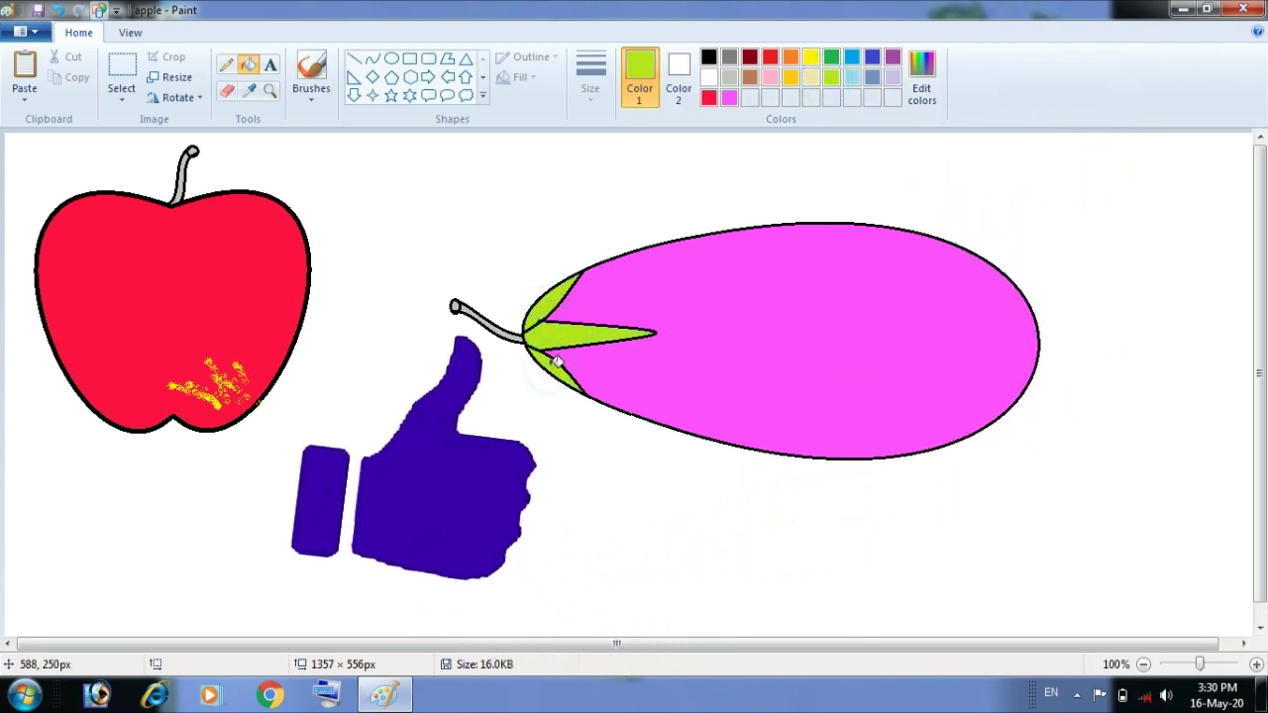
Save the drawing to the Desktop as a PNG image named aapple
click(30, 32)
click(111, 194)
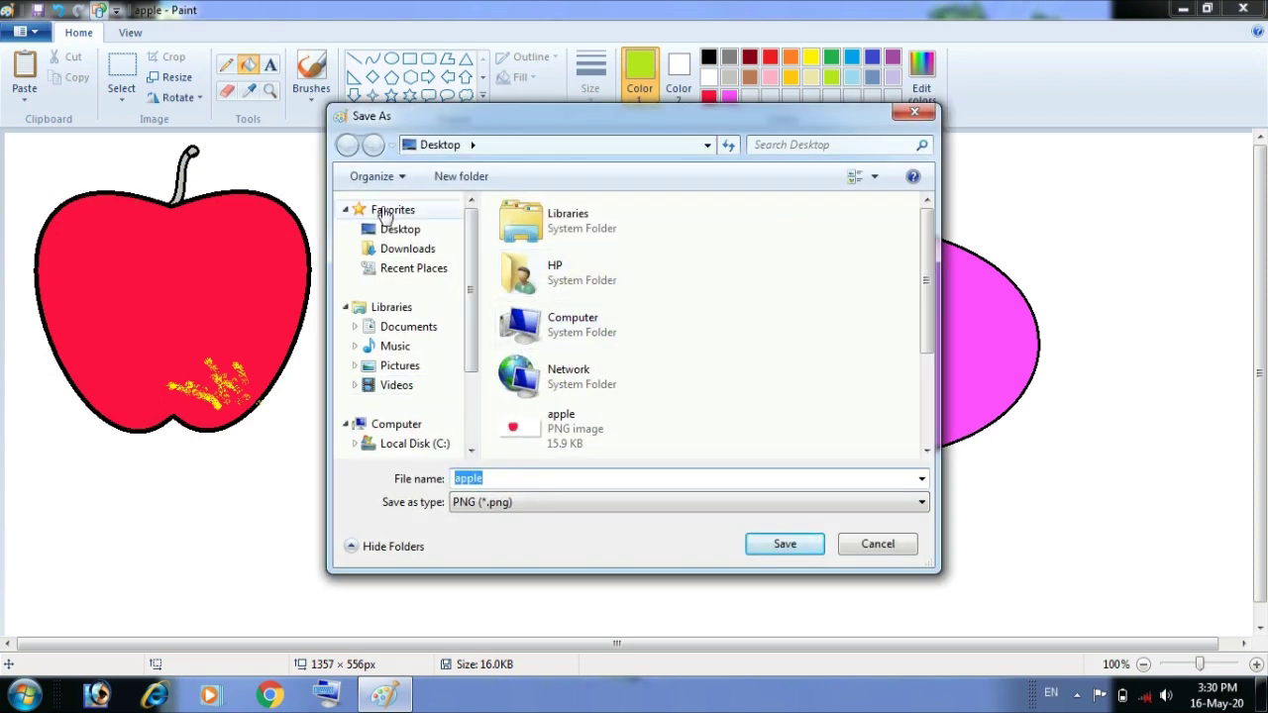
click(399, 228)
click(571, 478)
key(BackSpace)
key(BackSpace)
key(BackSpace)
key(BackSpace)
key(BackSpace)
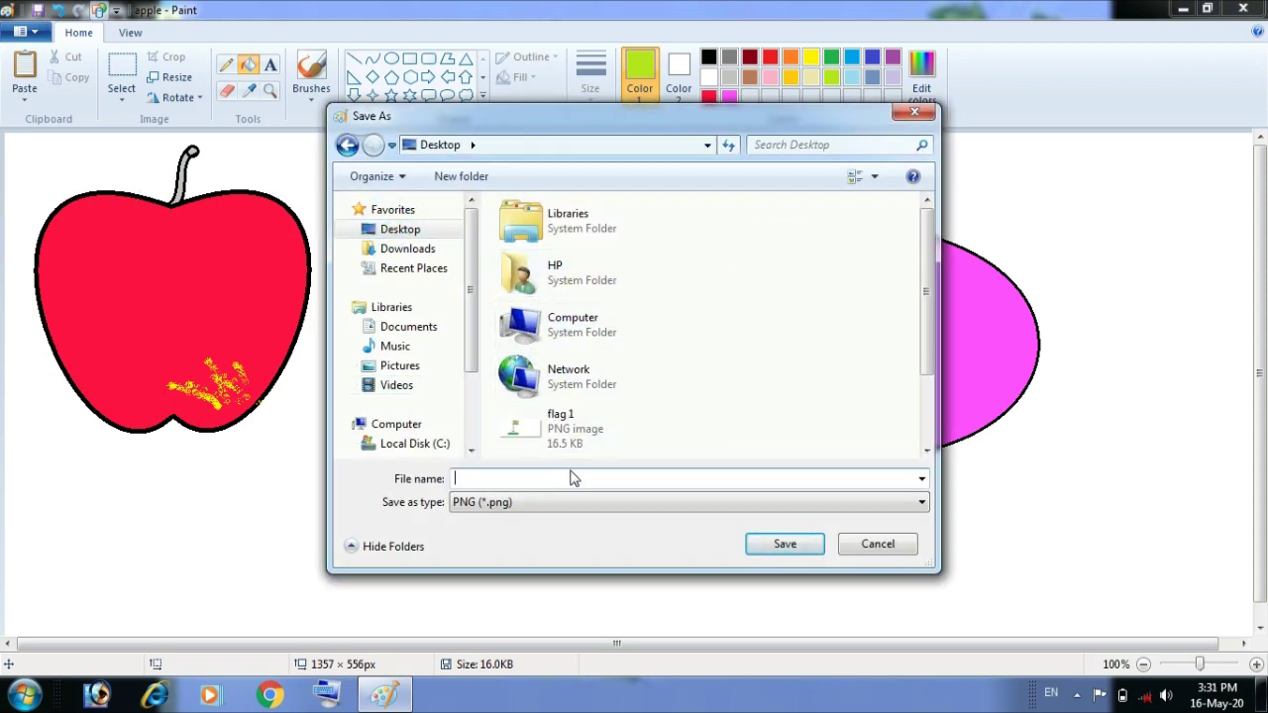
text(aapple)
click(802, 543)
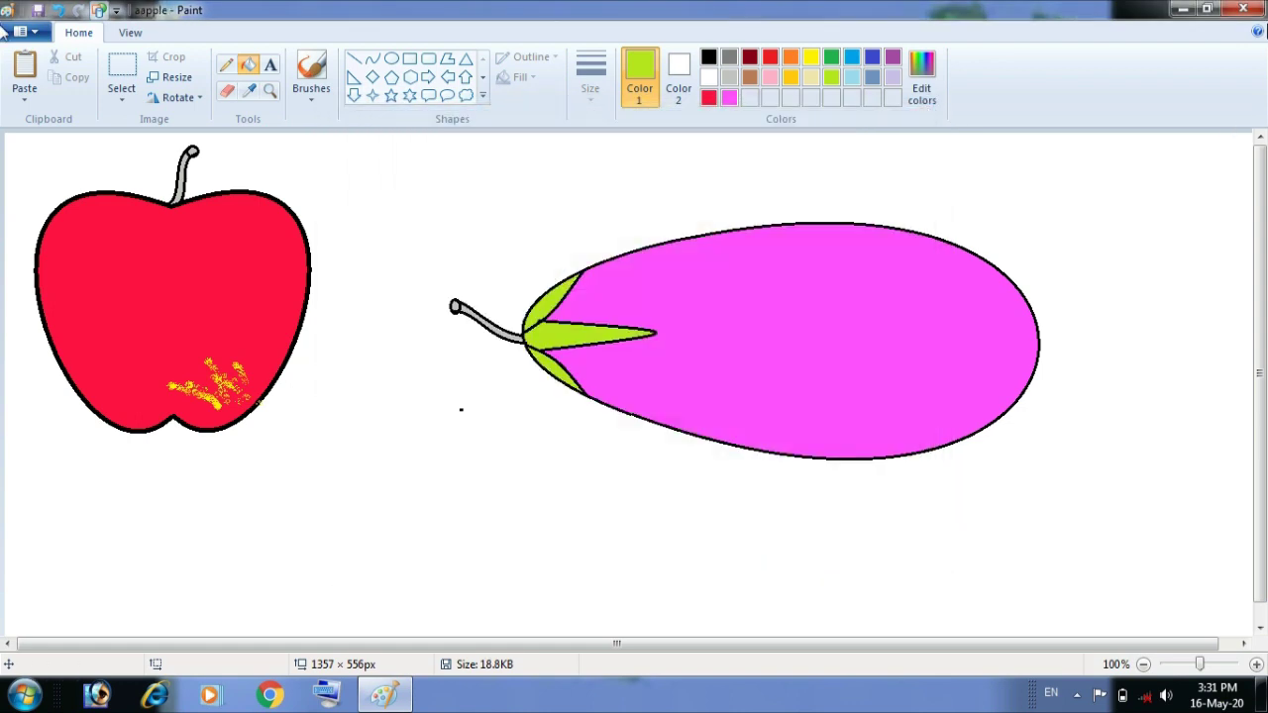
Minimize the drawing window and open the saved aapple image from the desktop
click(1184, 8)
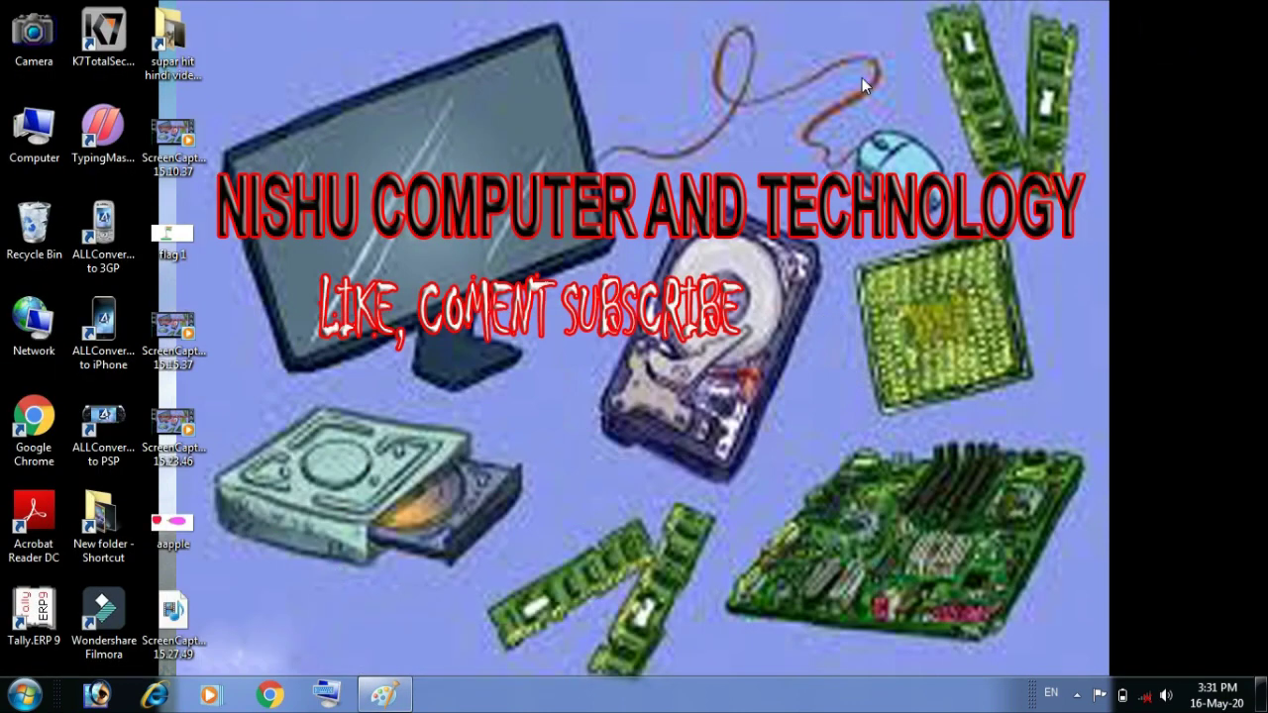
double_click(173, 523)
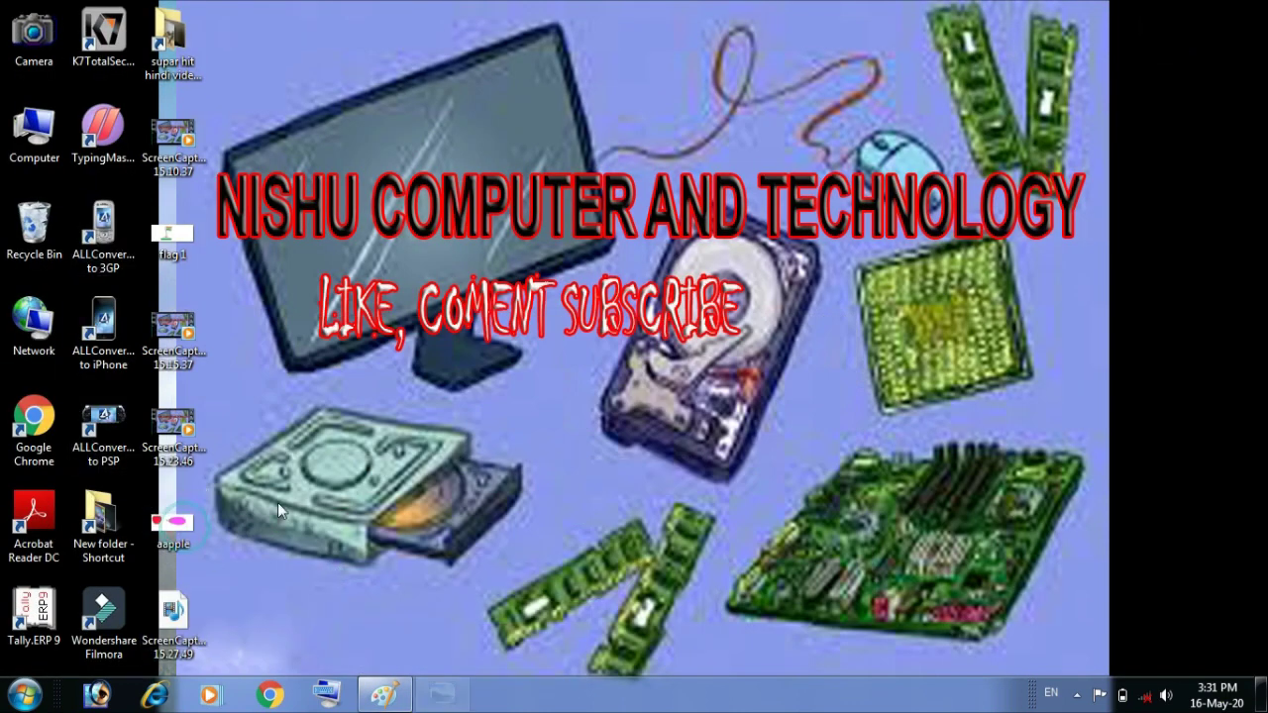